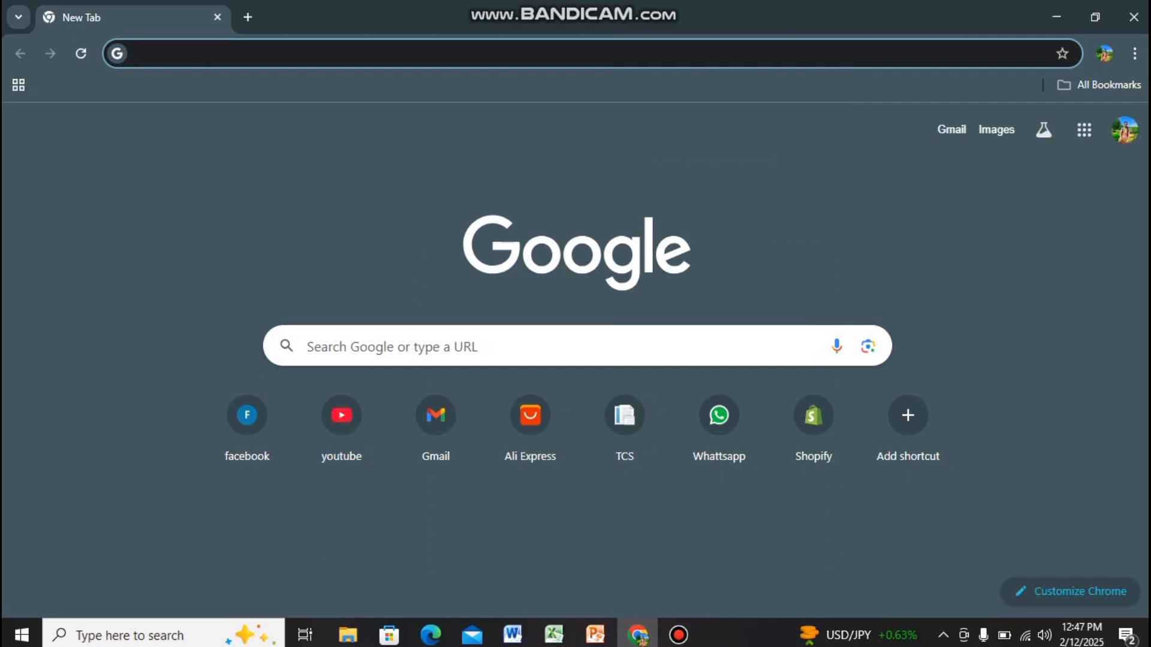
Open the TCS courier portal and display its shipment dashboard
{"action": "left_click", "coordinate": [625, 428]}
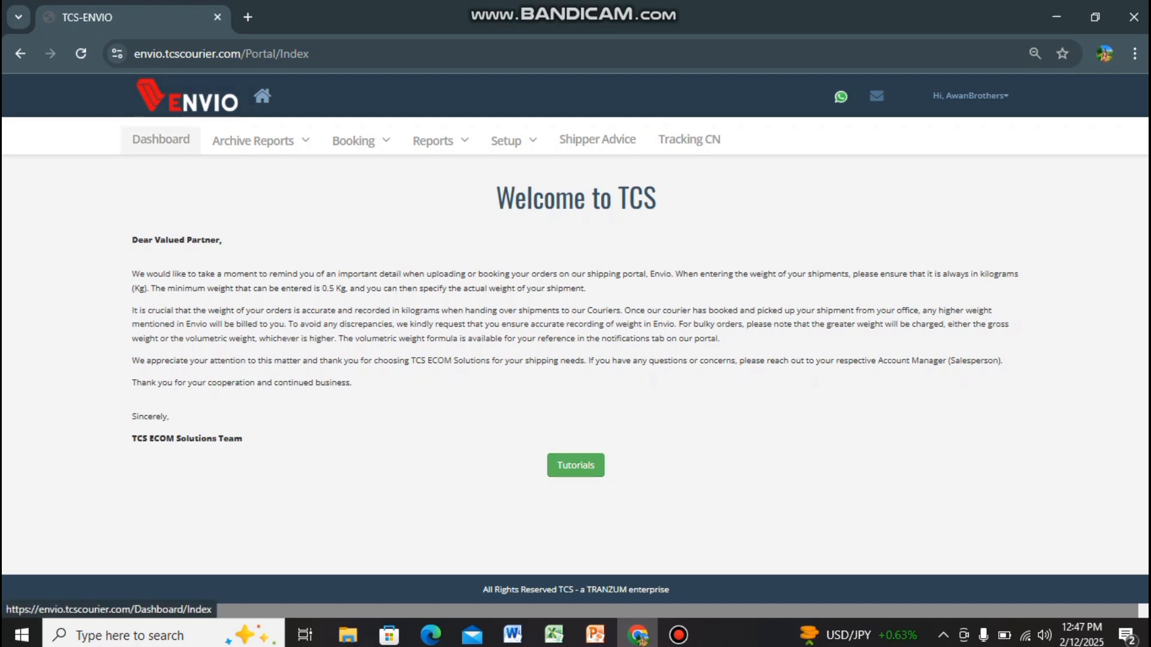
{"action": "left_click", "coordinate": [160, 139]}
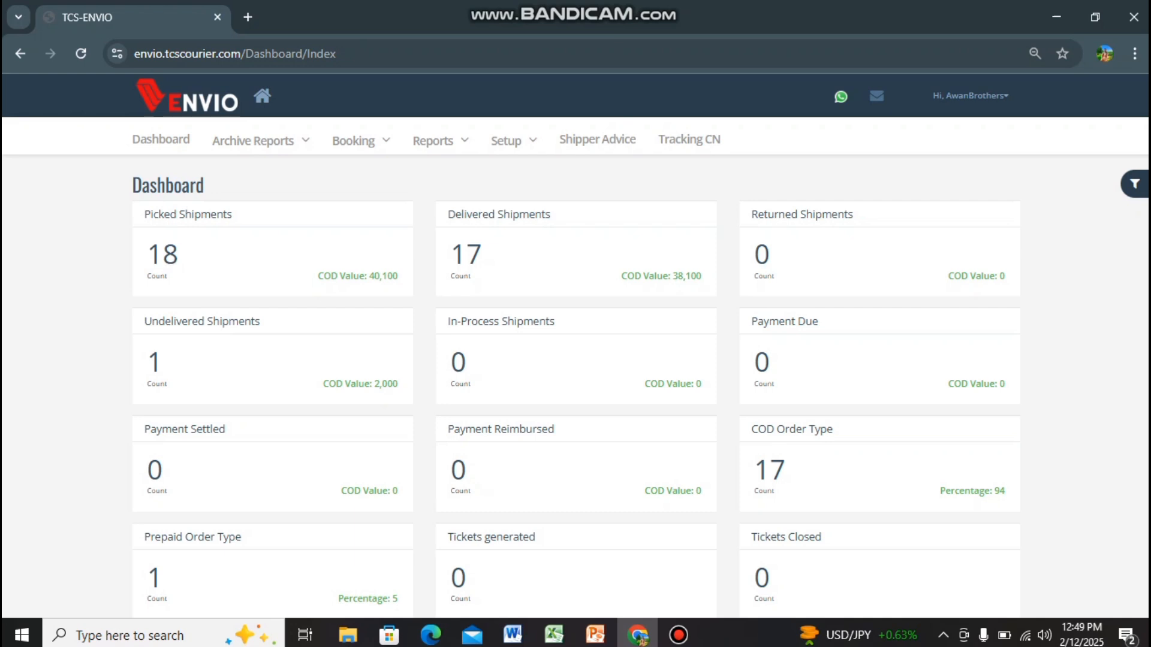
Open the Single Booking form for a new customer shipment
{"action": "mouse_move", "coordinate": [361, 140]}
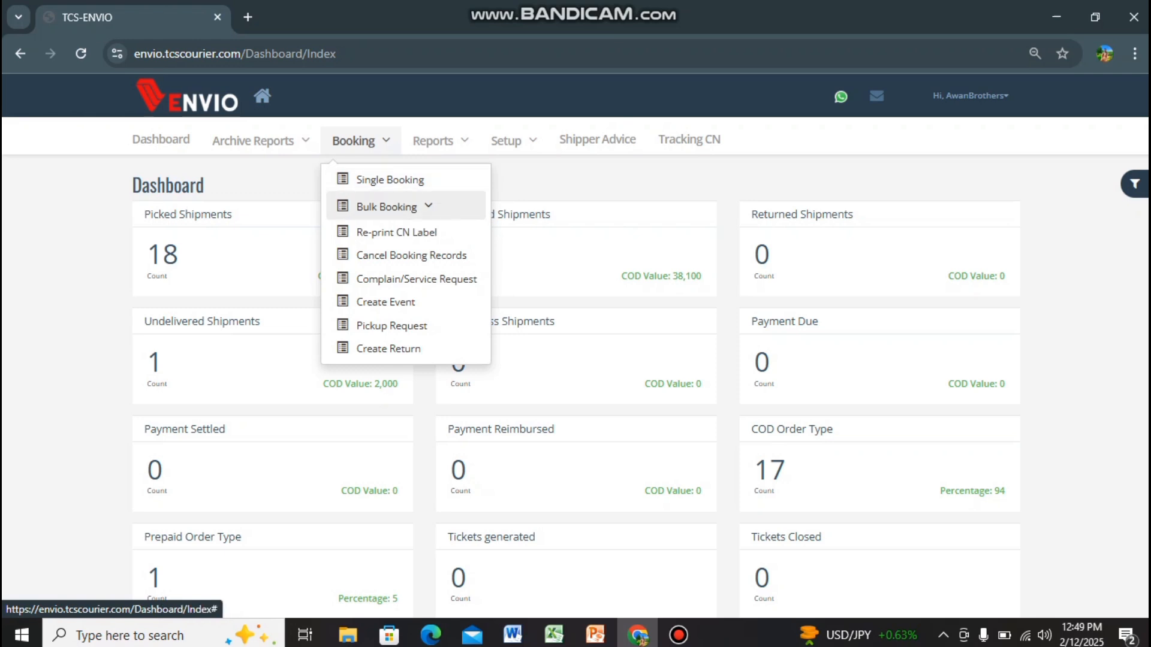
{"action": "left_click", "coordinate": [387, 207]}
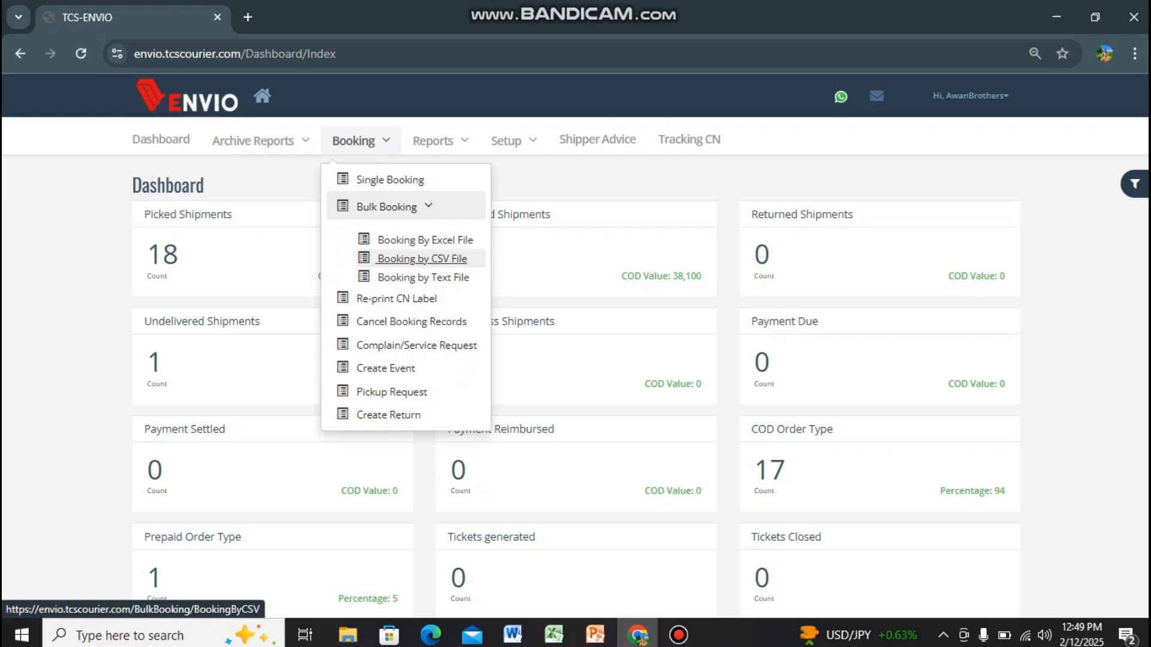
{"action": "left_click", "coordinate": [390, 180]}
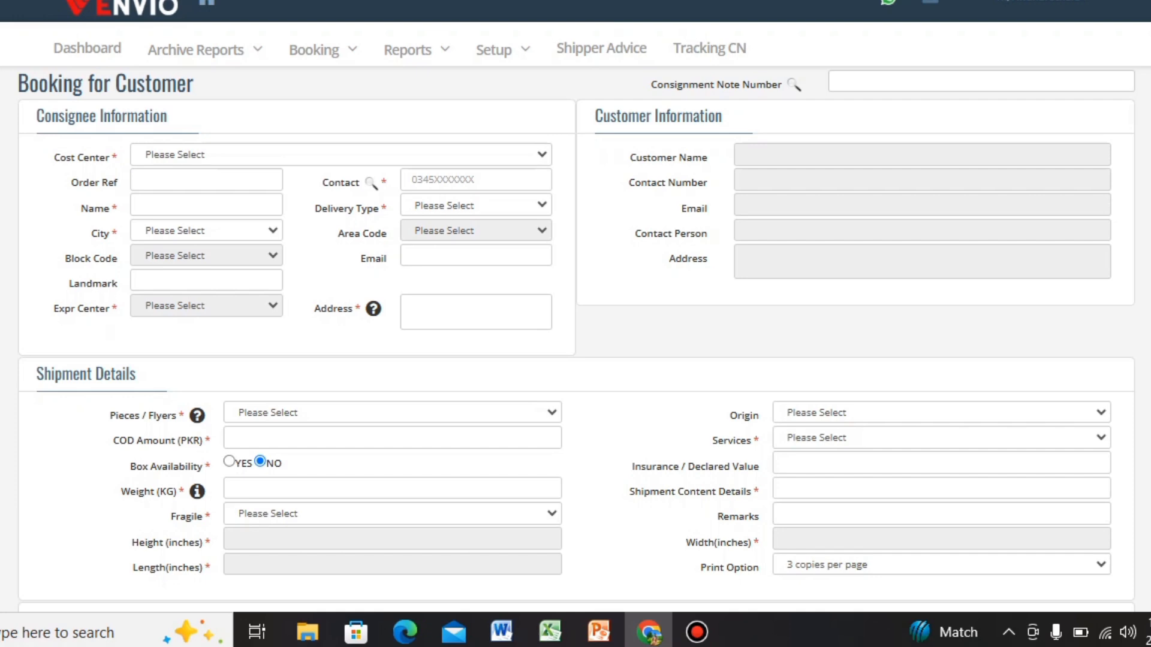
Select the shipper's cost center and fill in the order reference with the first saved suggestion
{"action": "left_click", "coordinate": [340, 155]}
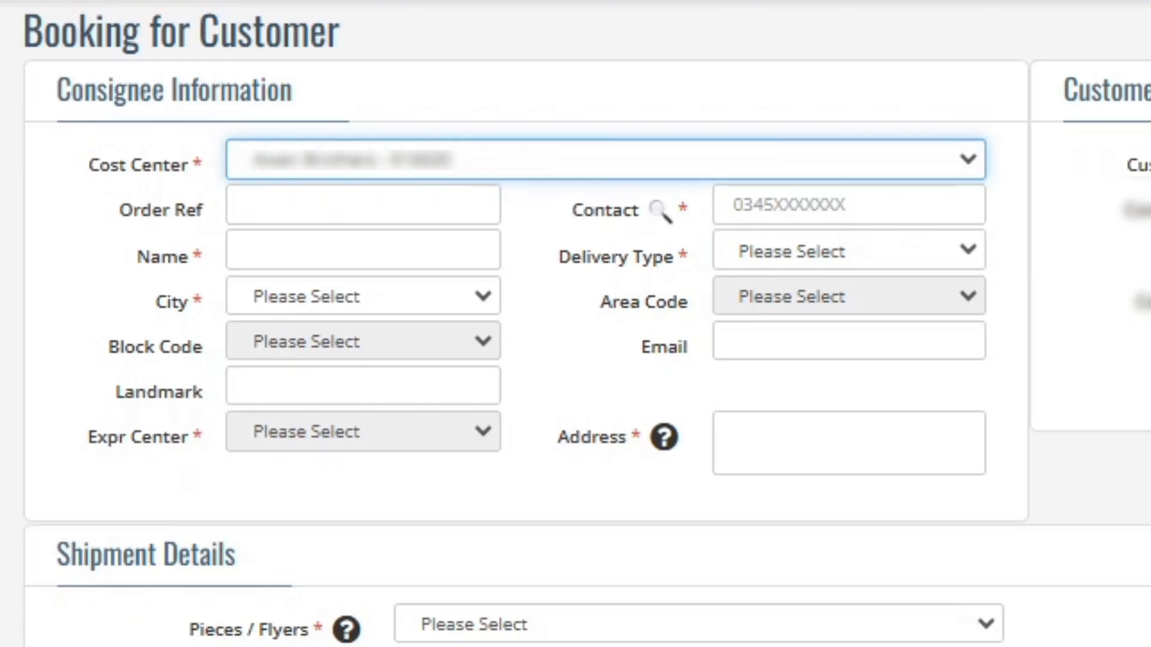
{"action": "left_click", "coordinate": [363, 205]}
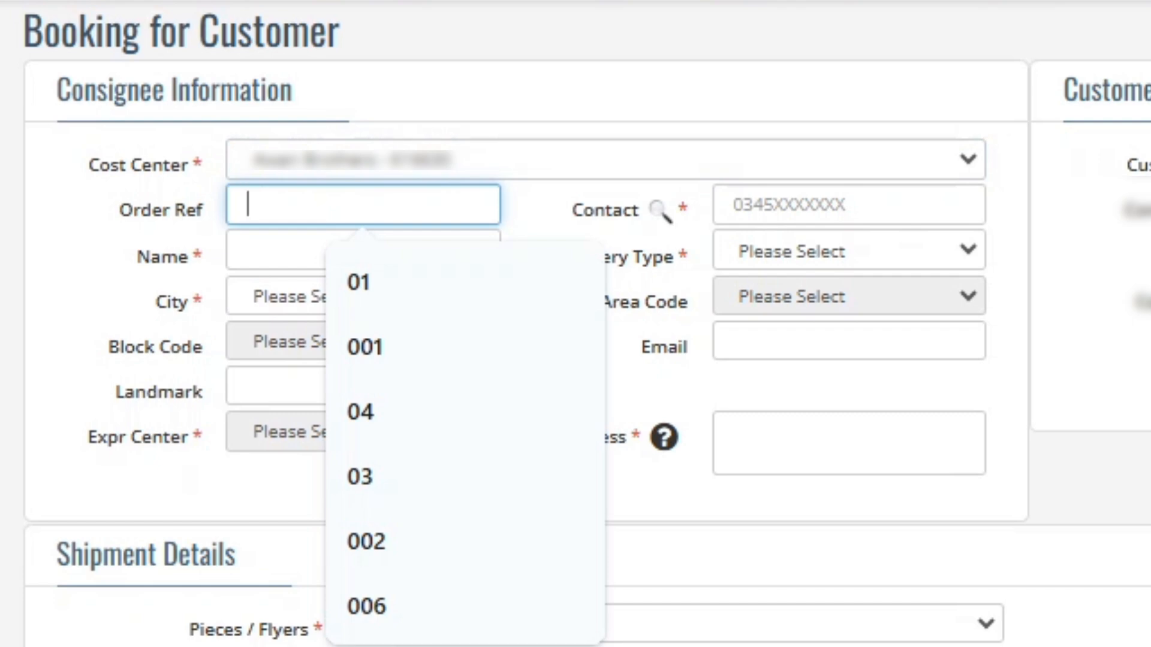
{"action": "key", "text": "Down"}
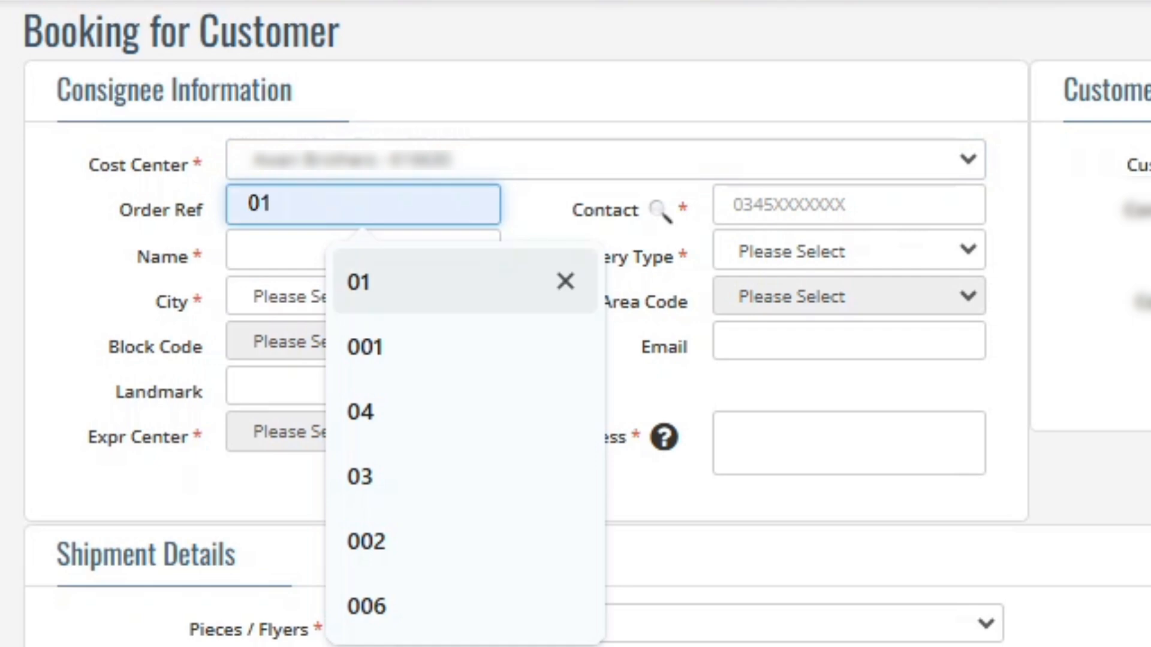
{"action": "key", "text": "Return"}
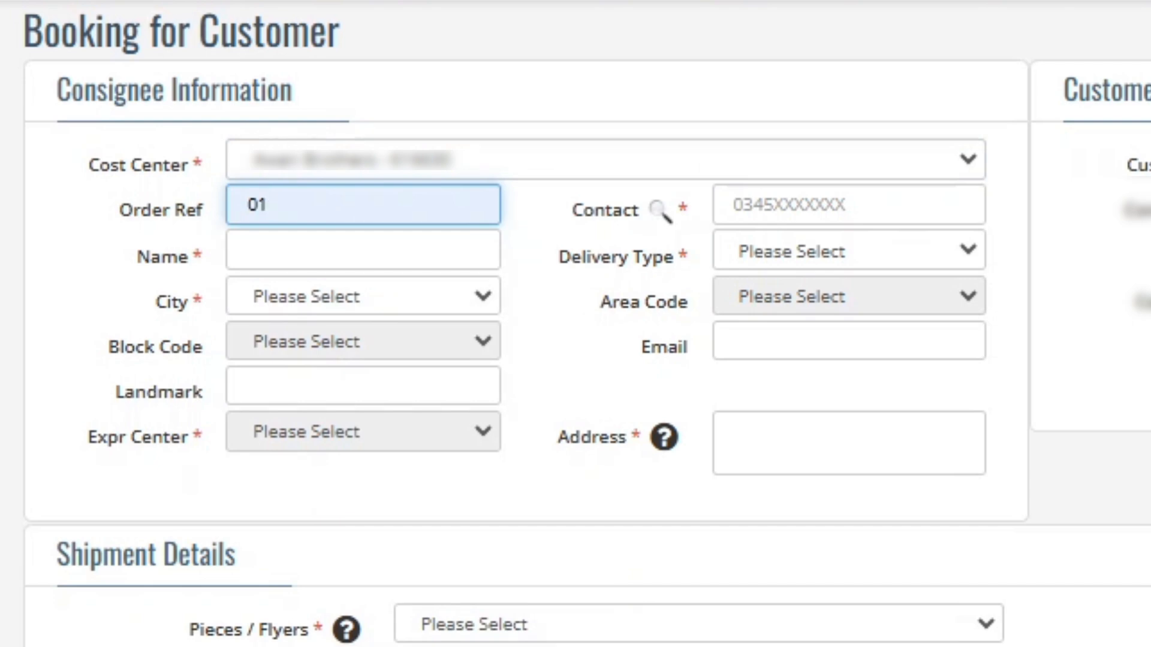
Enter the consignee's name and set the destination city to ISLAMABAD
{"action": "left_click", "coordinate": [248, 250]}
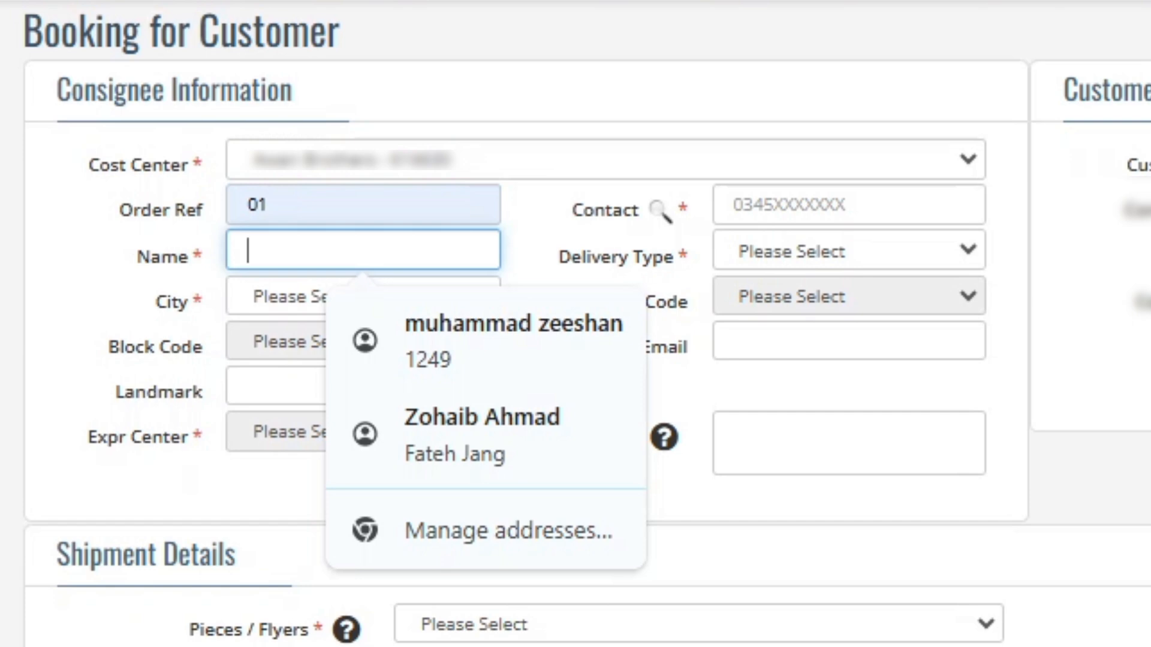
{"action": "type", "text": "M"}
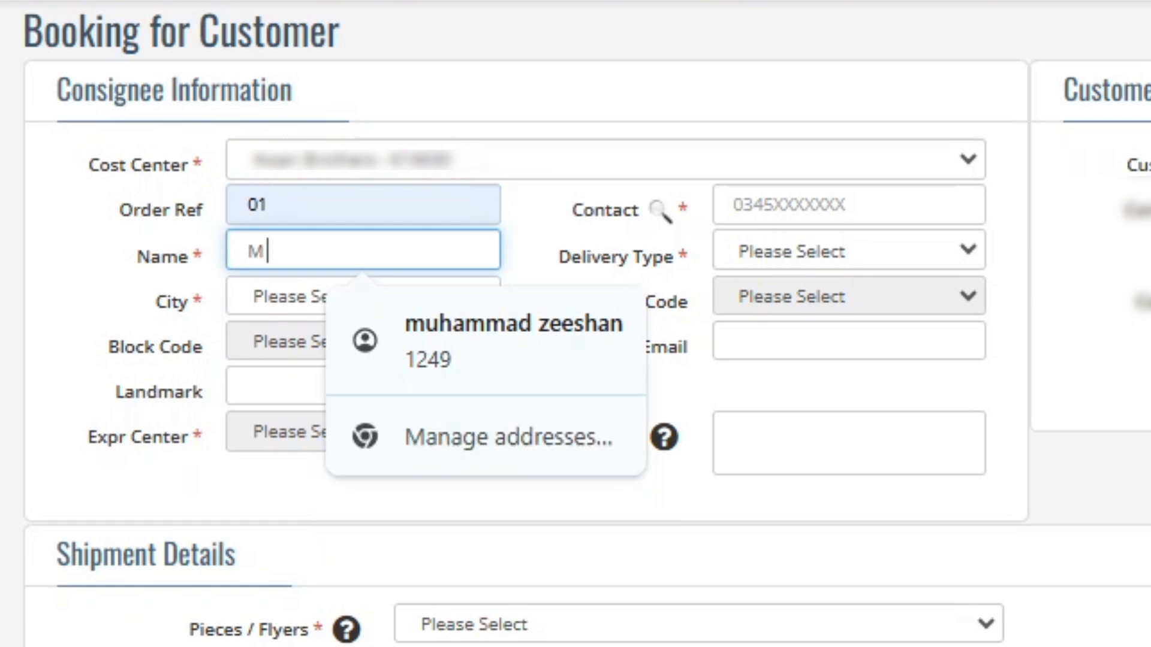
{"action": "type", "text": " ALI"}
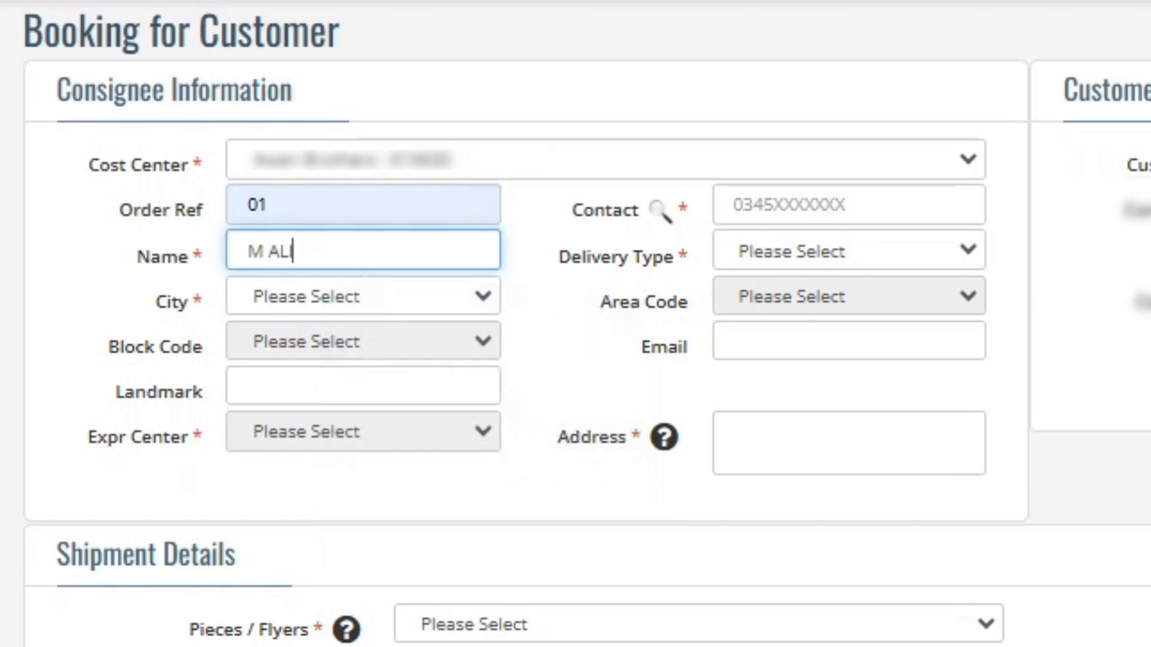
{"action": "left_click", "coordinate": [363, 296]}
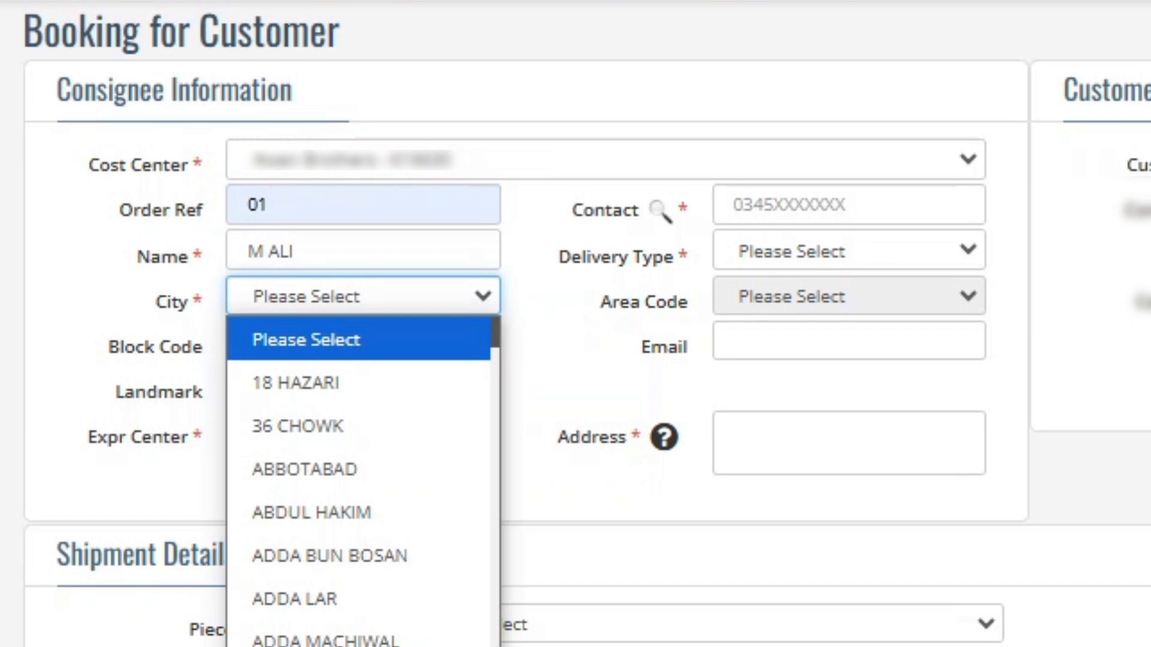
{"action": "type", "text": "isl"}
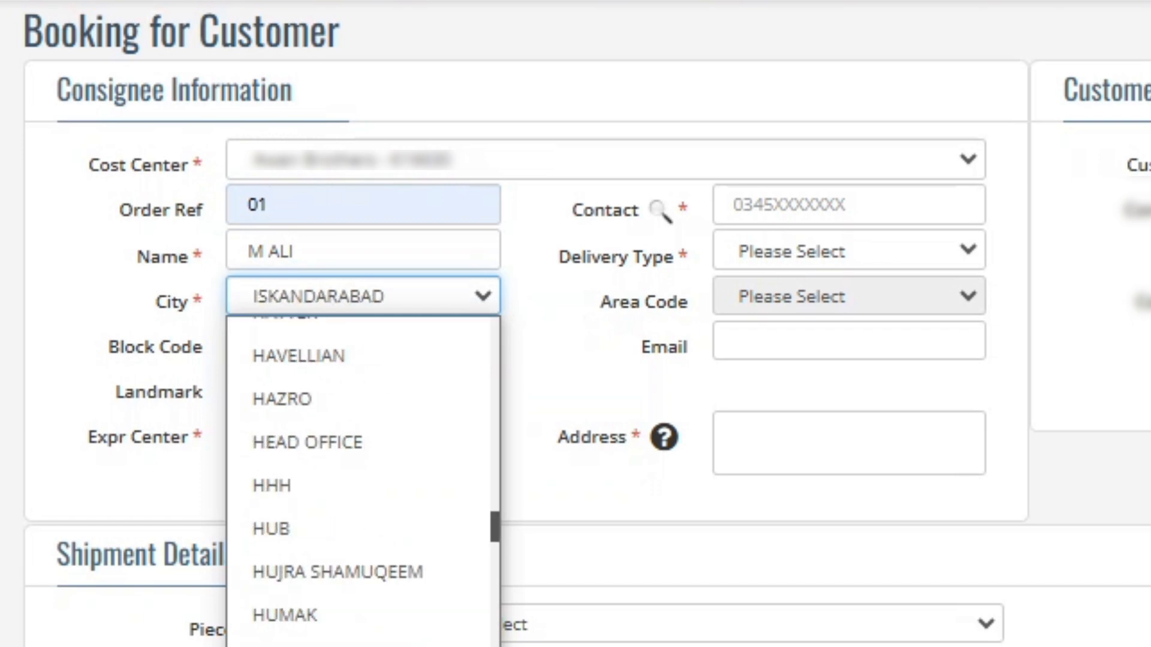
{"action": "key", "text": "Return"}
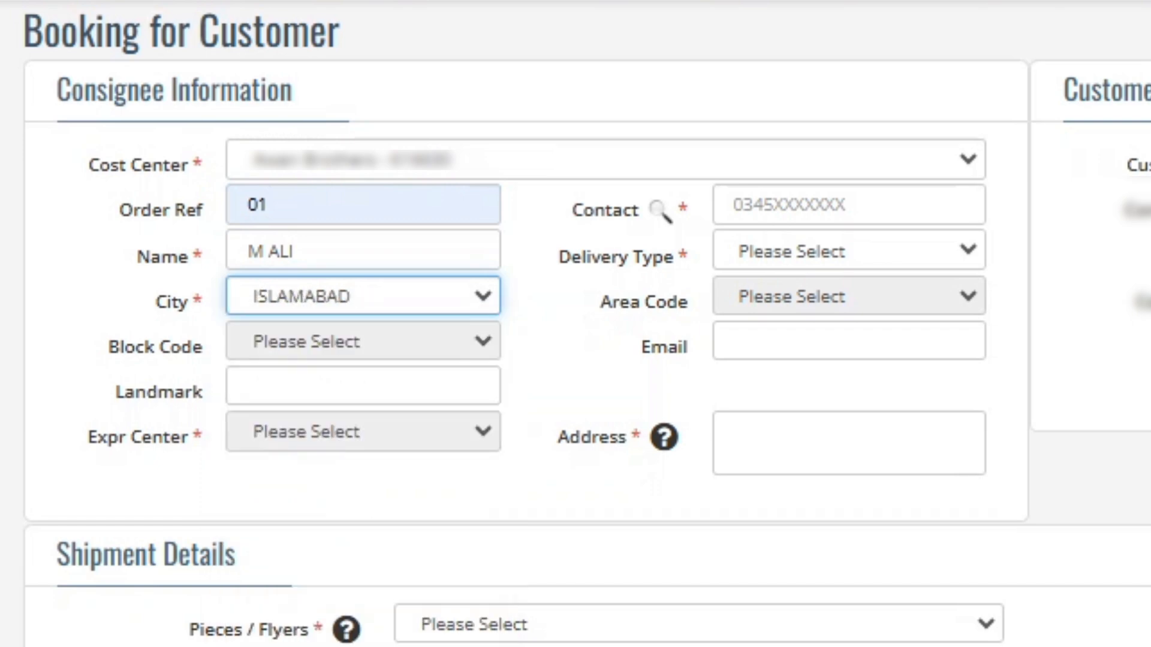
Set the delivery type to My Collect and the area code to Islamabad - Ali Pur
{"action": "left_click", "coordinate": [849, 204]}
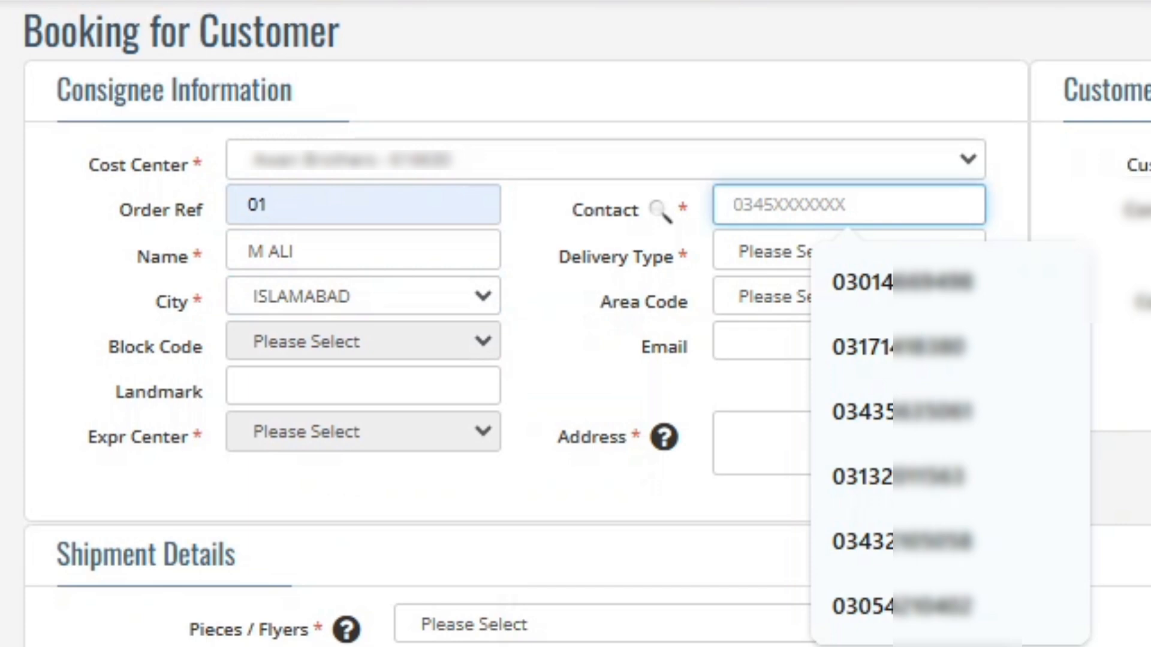
{"action": "left_click", "coordinate": [774, 252]}
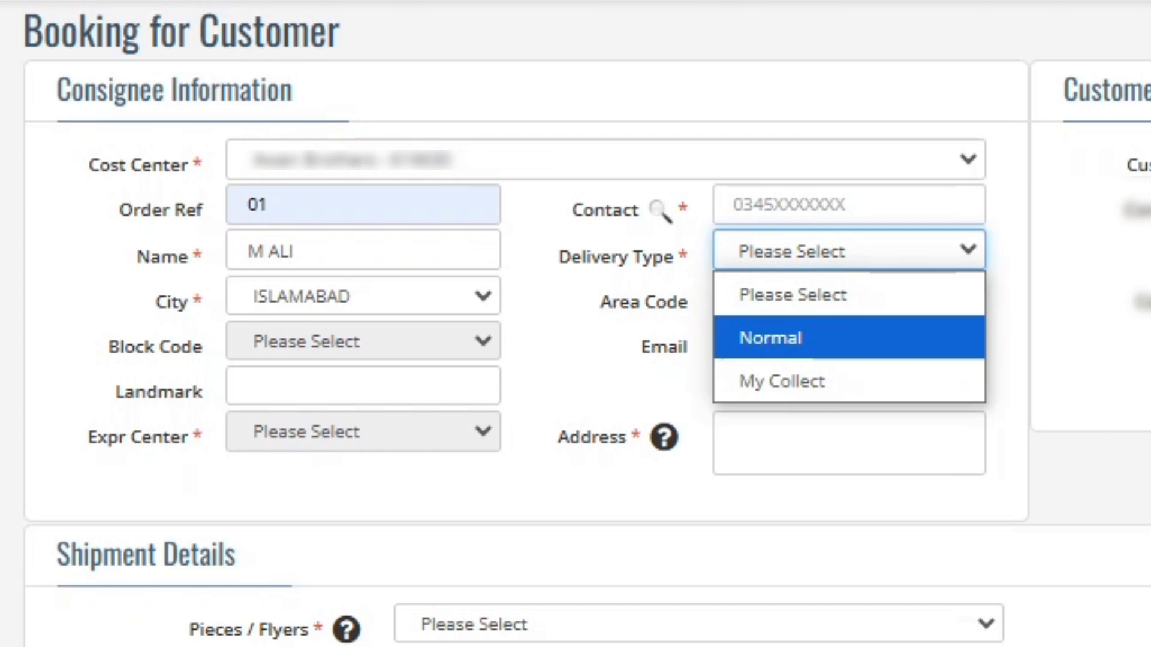
{"action": "left_click", "coordinate": [849, 381]}
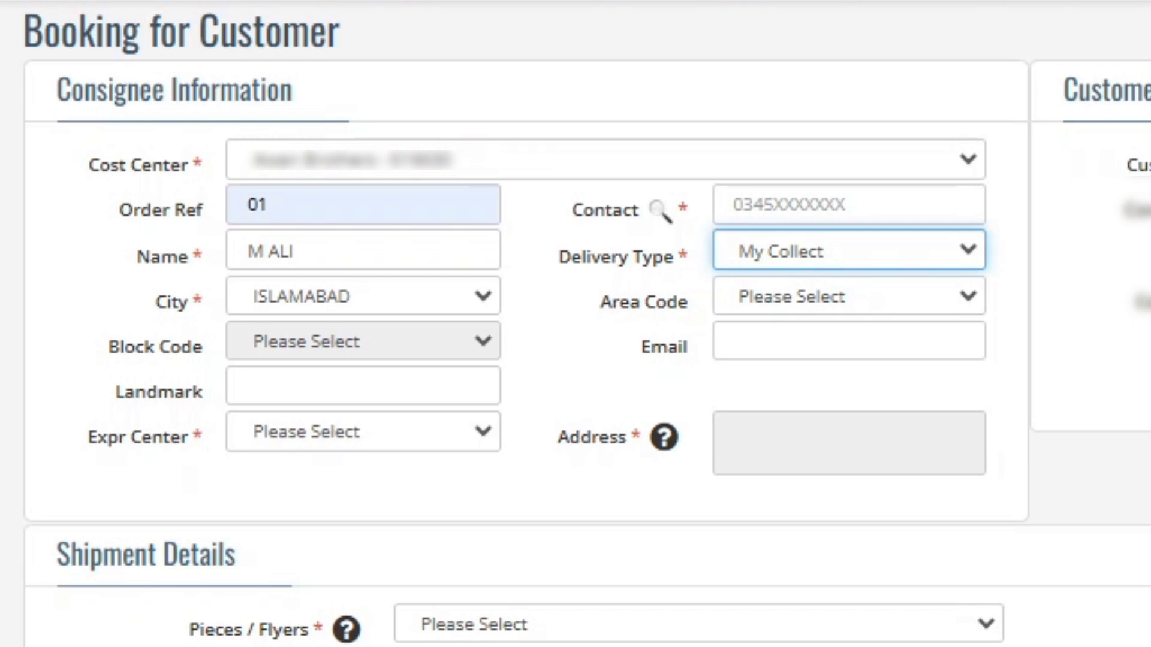
{"action": "left_click", "coordinate": [849, 296]}
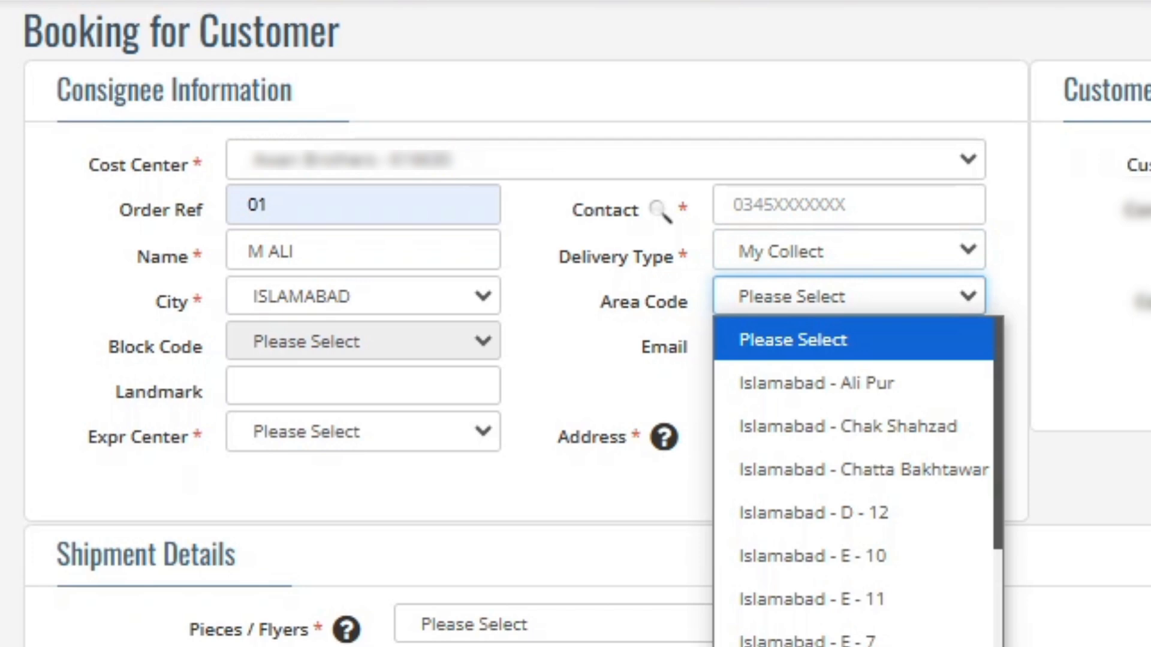
{"action": "key", "text": "Down"}
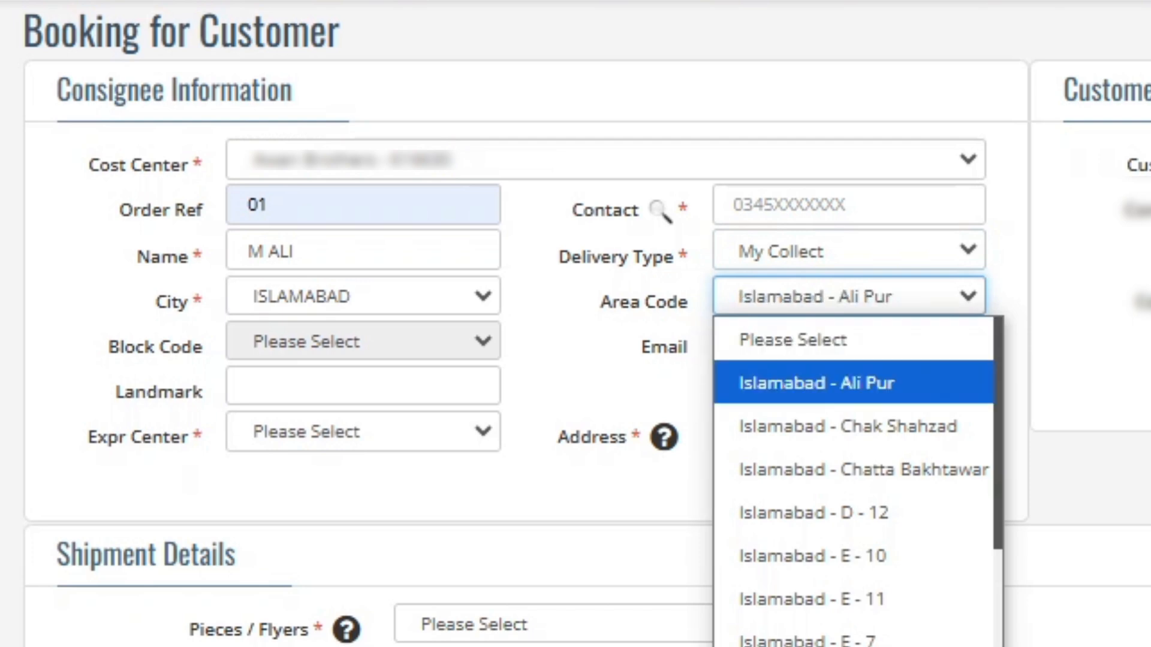
{"action": "key", "text": "Return"}
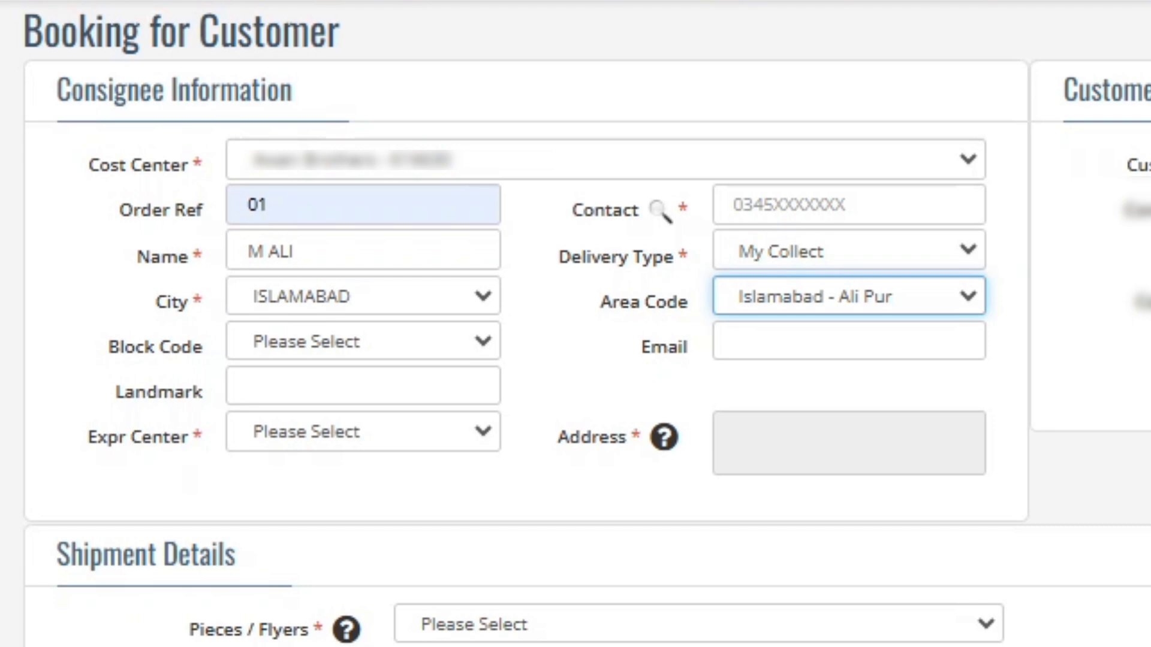
Look through the available express centers and choose BANNI GALA SIS as the collection point
{"action": "left_click", "coordinate": [363, 432]}
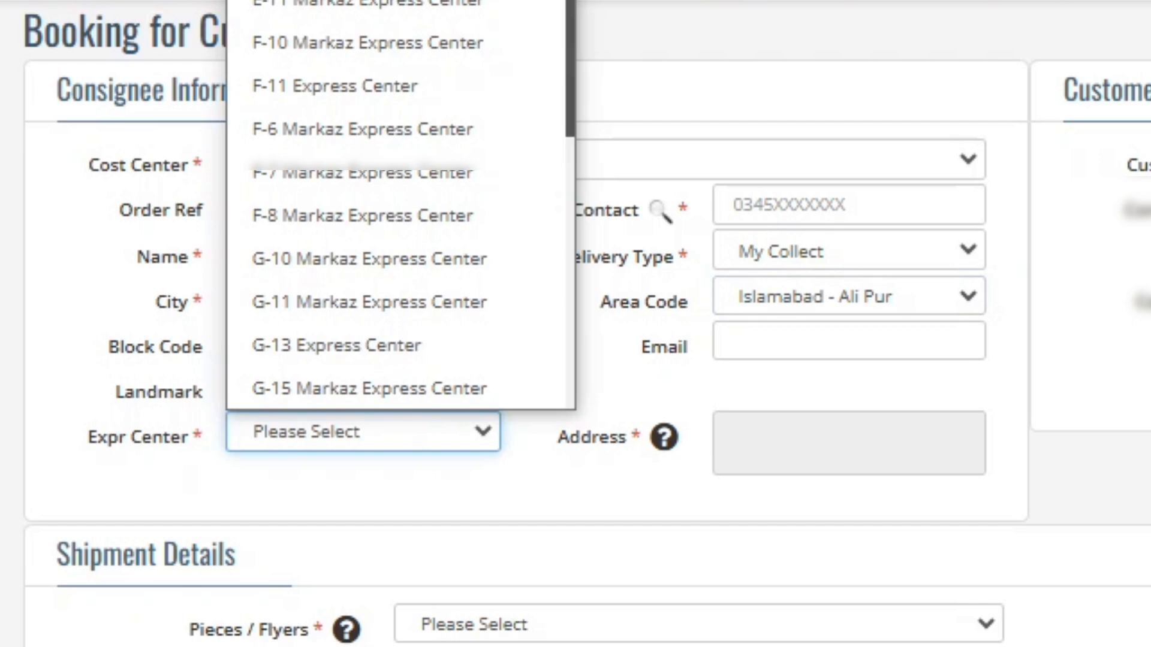
{"action": "key", "text": "Down"}
{"action": "key", "text": "Down"}
{"action": "key", "text": "Down"}
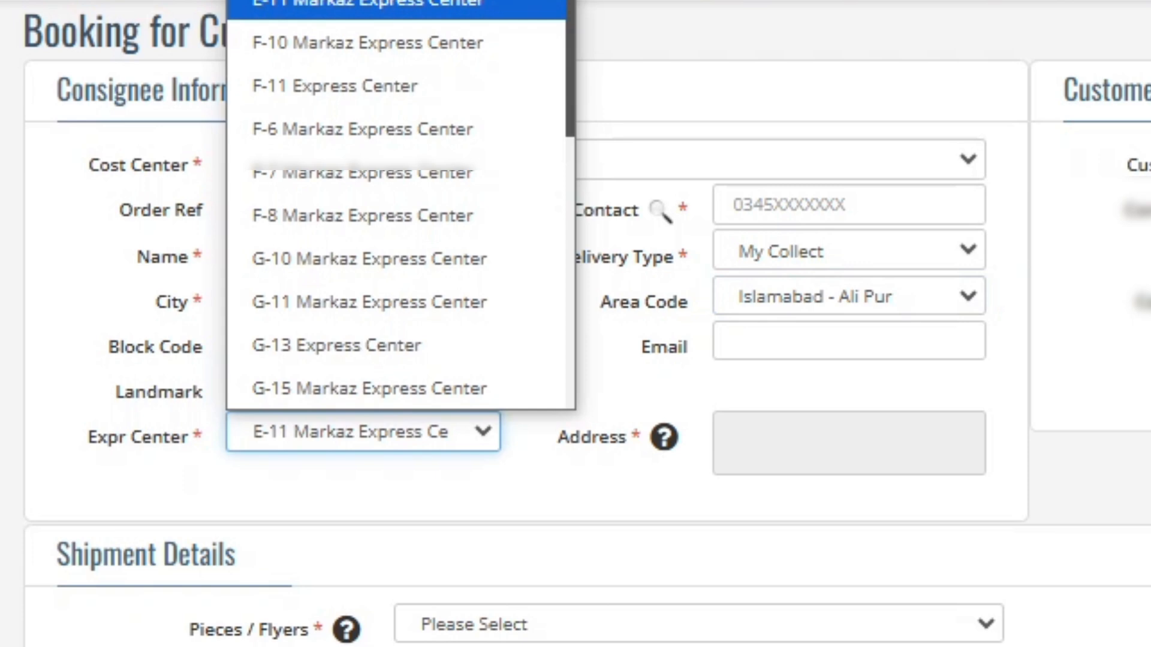
{"action": "key", "text": "Down"}
{"action": "key", "text": "Down"}
{"action": "key", "text": "Down"}
{"action": "key", "text": "Down"}
{"action": "key", "text": "Down"}
{"action": "key", "text": "Down"}
{"action": "key", "text": "Down"}
{"action": "key", "text": "Down"}
{"action": "key", "text": "Down"}
{"action": "key", "text": "Down"}
{"action": "key", "text": "Down"}
{"action": "key", "text": "Down"}
{"action": "key", "text": "Down"}
{"action": "key", "text": "Down"}
{"action": "key", "text": "Down"}
{"action": "key", "text": "Down"}
{"action": "key", "text": "Down"}
{"action": "key", "text": "Down"}
{"action": "key", "text": "Down"}
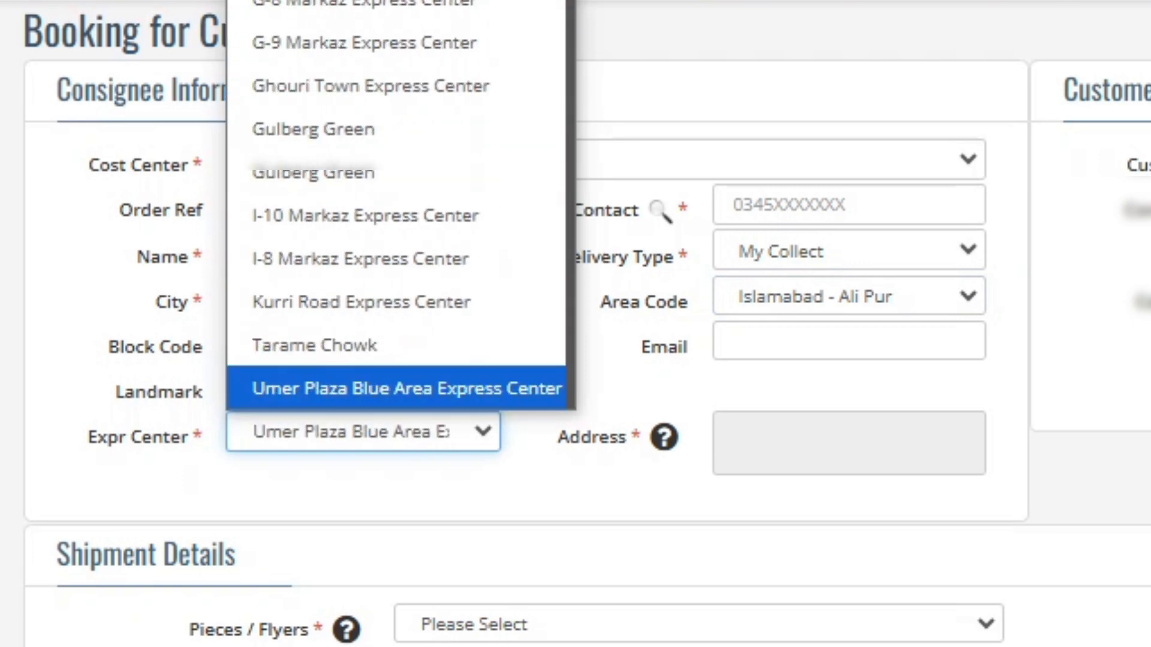
{"action": "key", "text": "Up"}
{"action": "key", "text": "Up"}
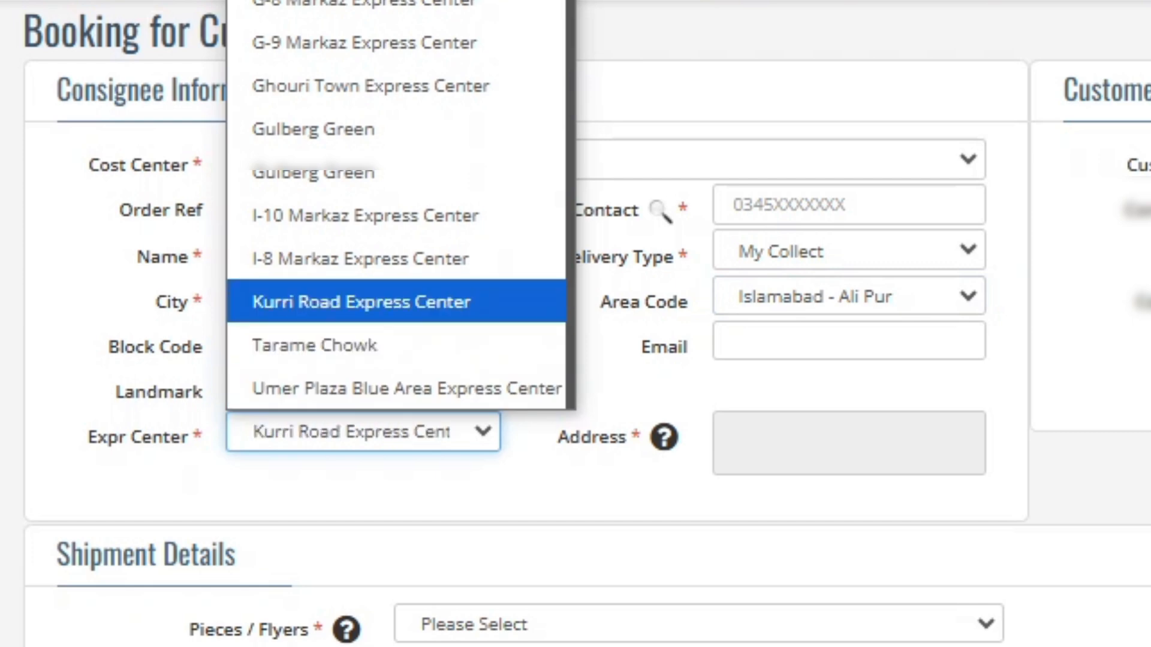
{"action": "key", "text": "Up"}
{"action": "key", "text": "Up"}
{"action": "key", "text": "Up"}
{"action": "key", "text": "Up"}
{"action": "key", "text": "Up"}
{"action": "key", "text": "Up"}
{"action": "key", "text": "Up"}
{"action": "key", "text": "Up"}
{"action": "key", "text": "Up"}
{"action": "key", "text": "Up"}
{"action": "key", "text": "Up"}
{"action": "key", "text": "Up"}
{"action": "key", "text": "Up"}
{"action": "key", "text": "Up"}
{"action": "key", "text": "Up"}
{"action": "key", "text": "Up"}
{"action": "key", "text": "Up"}
{"action": "key", "text": "Up"}
{"action": "key", "text": "Up"}
{"action": "key", "text": "Up"}
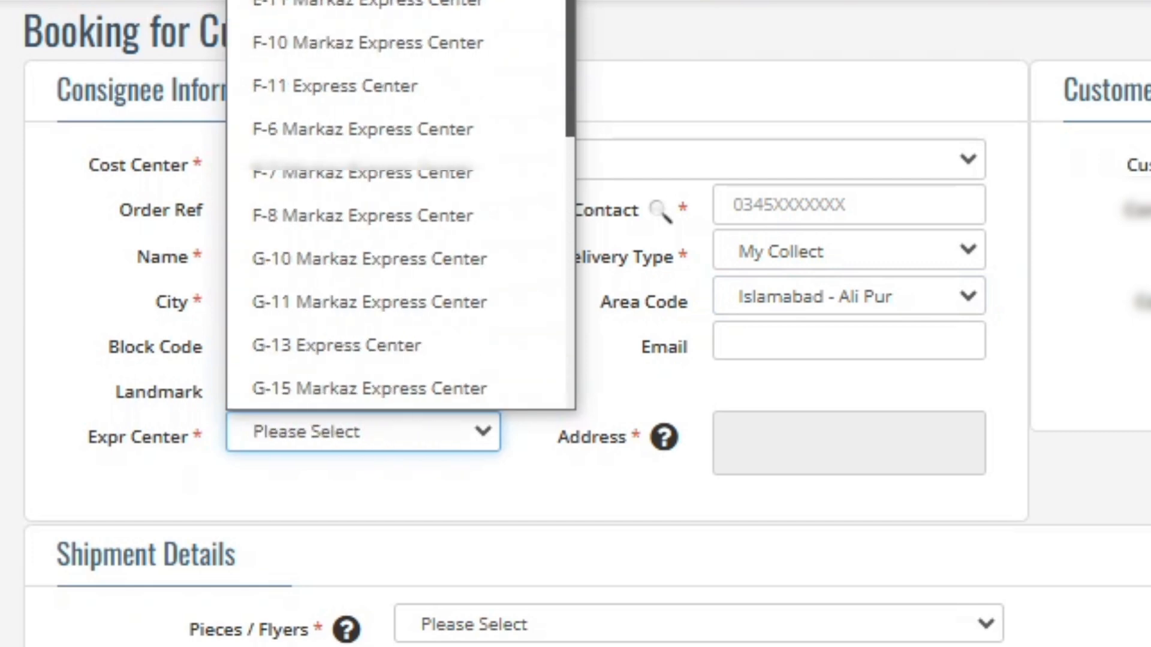
{"action": "key", "text": "Down"}
{"action": "key", "text": "Down"}
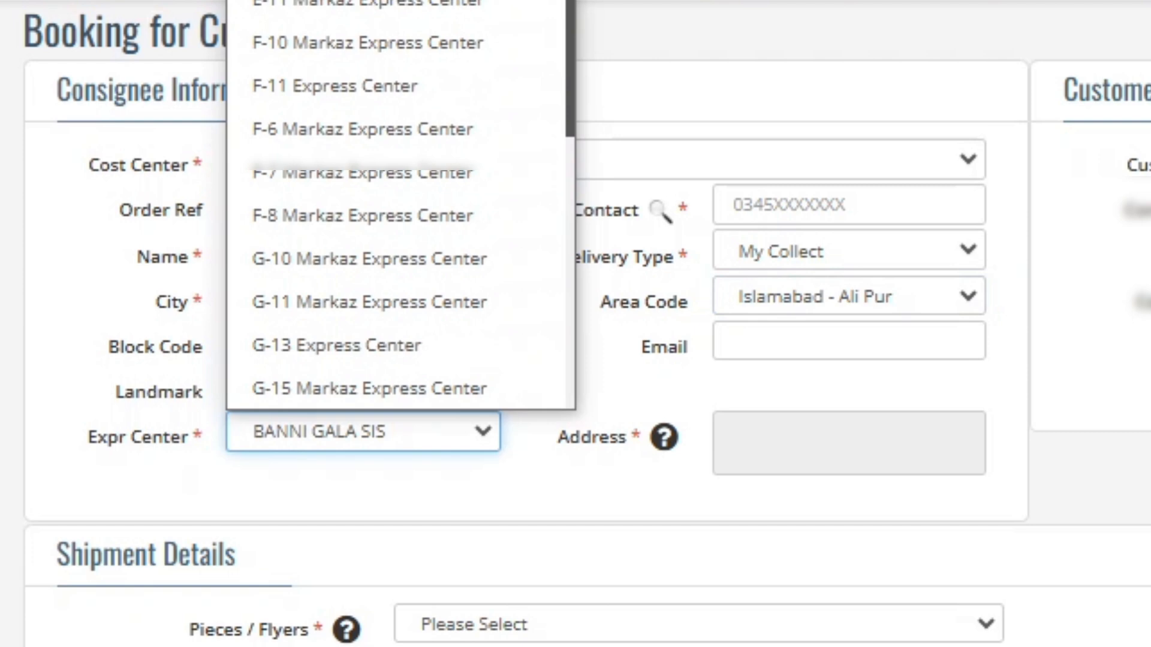
{"action": "key", "text": "Return"}
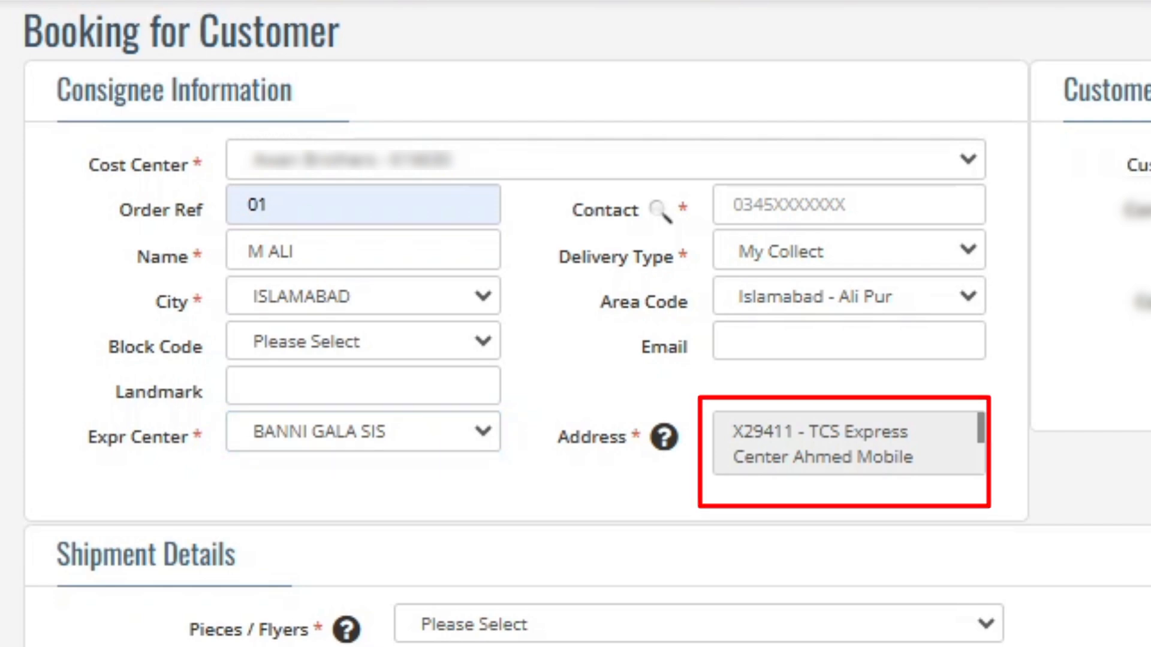
Read through the full express center address filled into the consignee's Address field
{"action": "left_click_drag", "start_coordinate": [732, 430], "coordinate": [979, 471]}
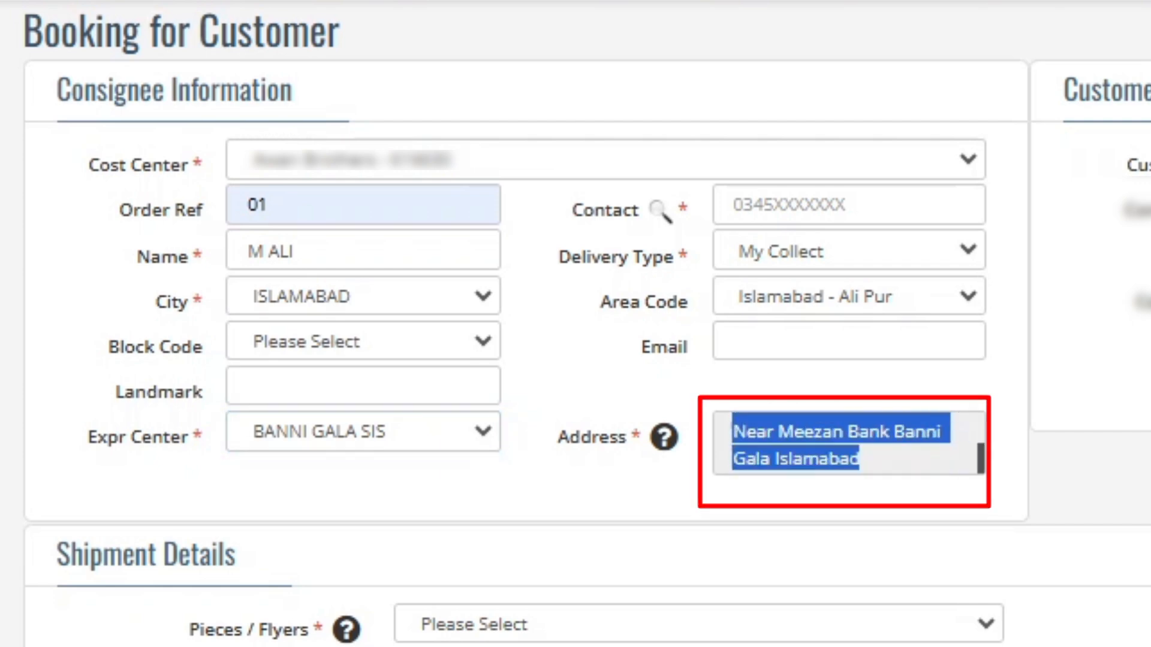
{"action": "scroll", "coordinate": [849, 444], "scroll_direction": "up", "scroll_amount": 2}
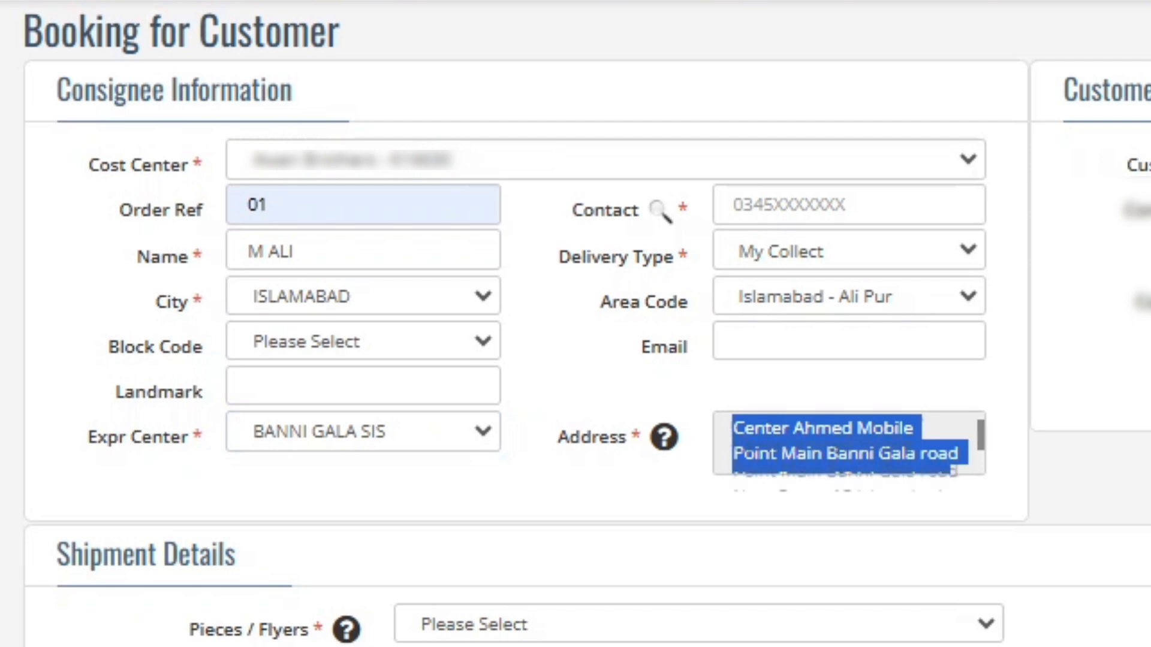
{"action": "scroll", "coordinate": [849, 444], "scroll_direction": "down", "scroll_amount": 2}
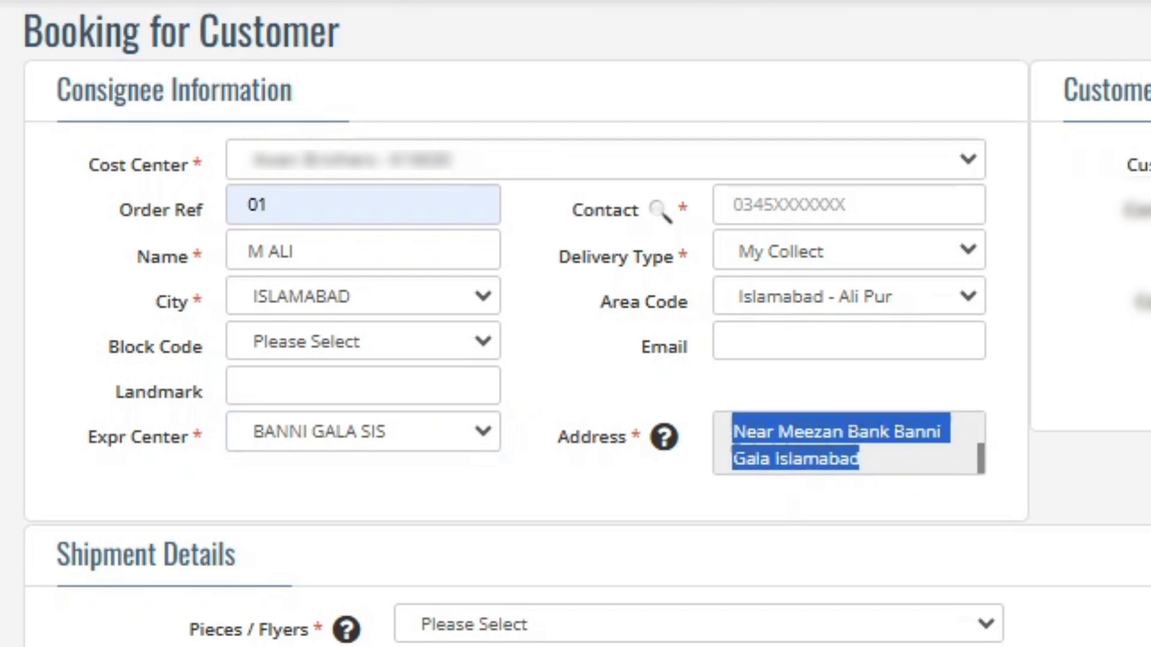
{"action": "scroll", "coordinate": [849, 444], "scroll_direction": "up", "scroll_amount": 2}
{"action": "scroll", "coordinate": [849, 443], "scroll_direction": "down", "scroll_amount": 3}
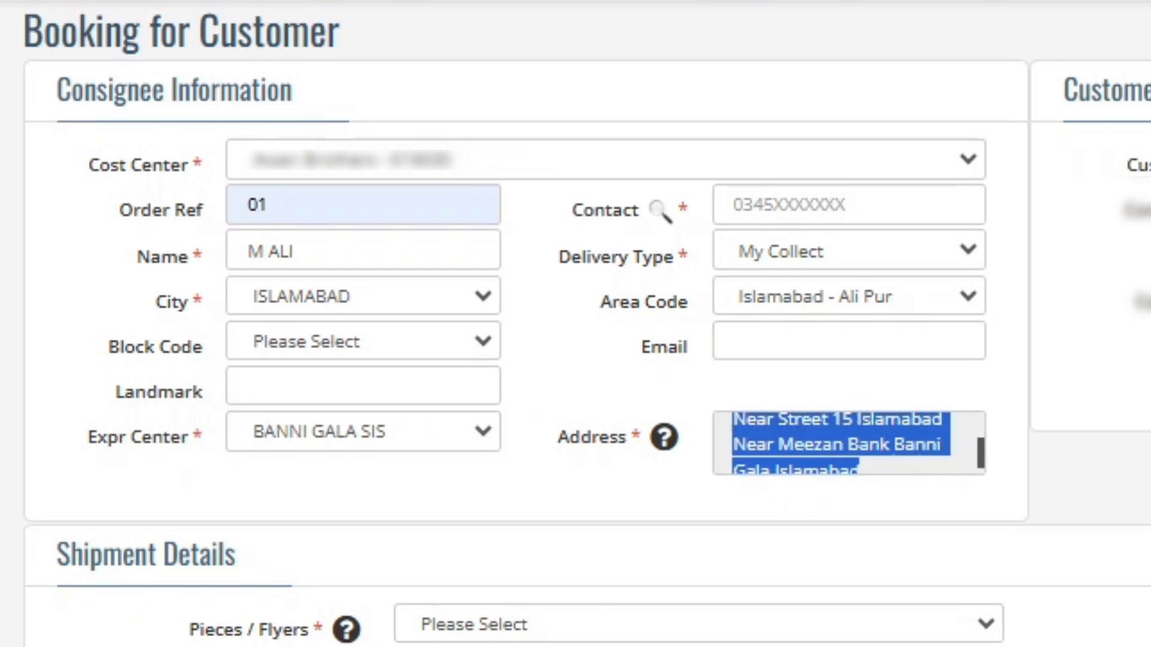
{"action": "scroll", "coordinate": [849, 444], "scroll_direction": "up", "scroll_amount": 1}
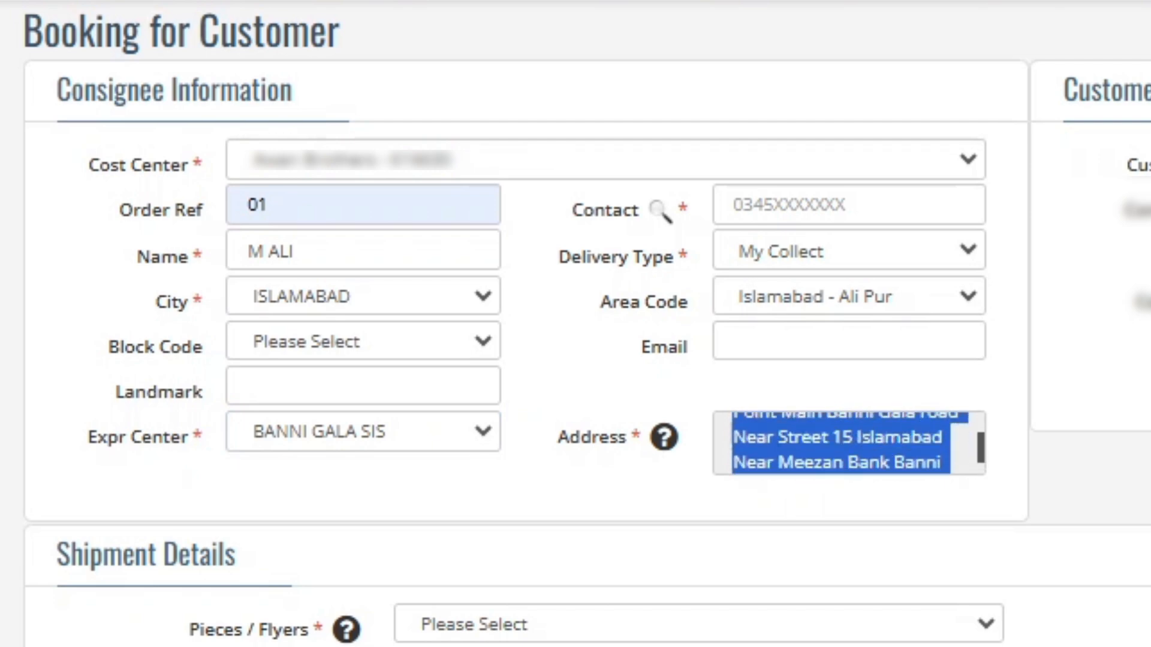
{"action": "scroll", "coordinate": [849, 444], "scroll_direction": "down", "scroll_amount": 2}
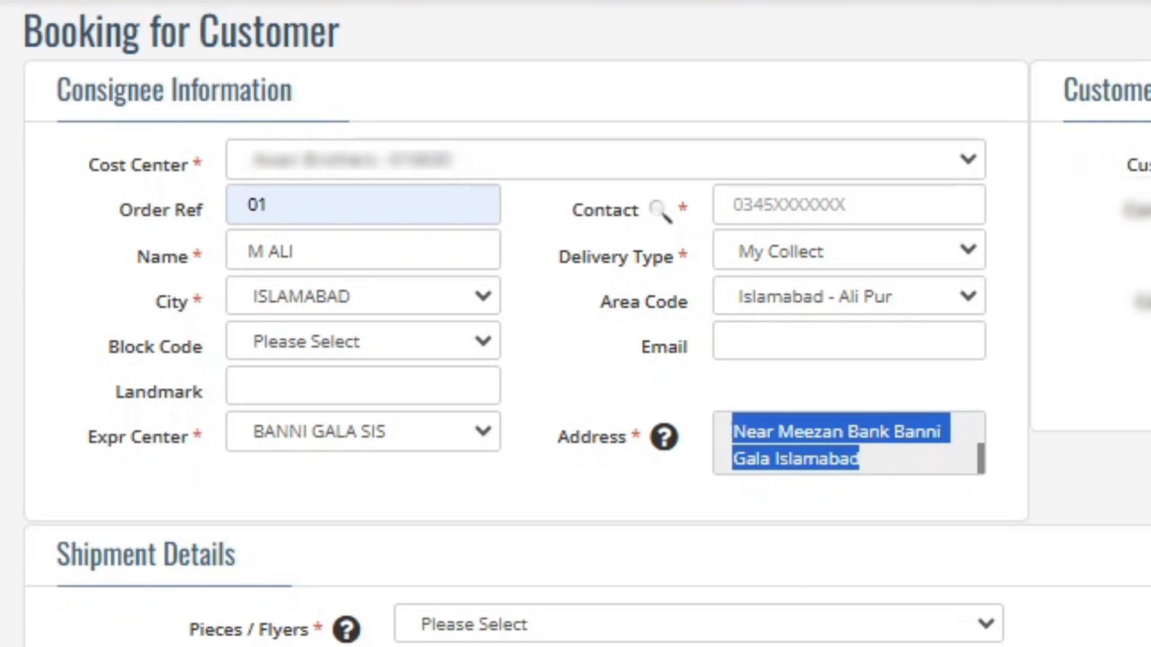
{"action": "left_click", "coordinate": [849, 445]}
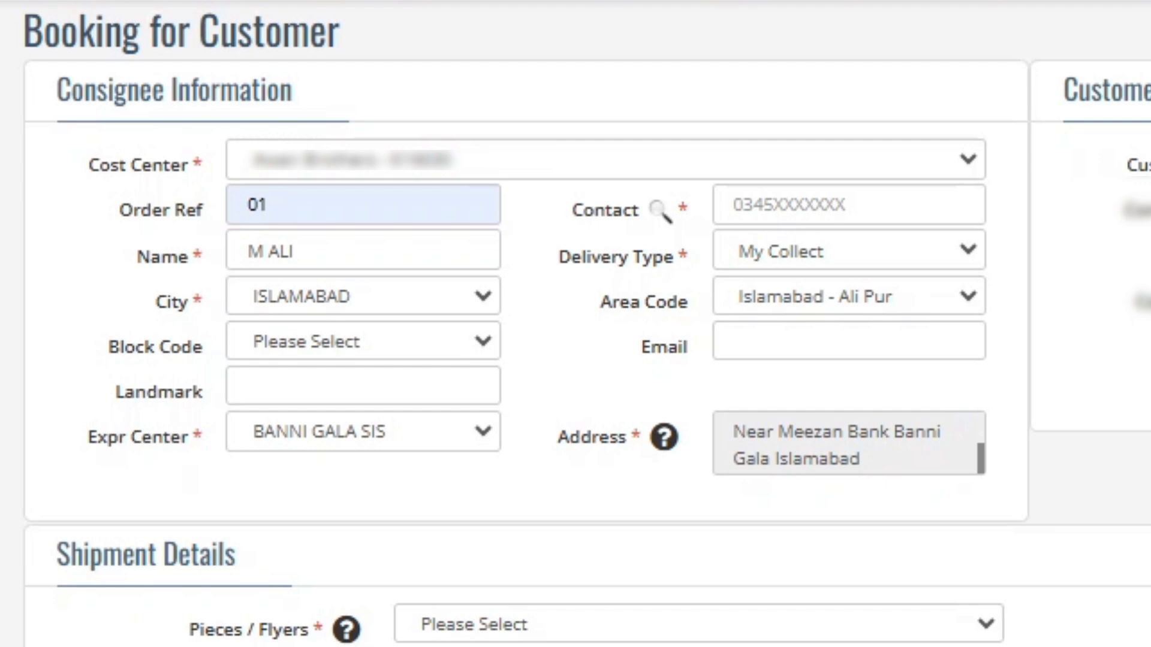
Change the consignee's delivery type to Normal
{"action": "left_click", "coordinate": [849, 296]}
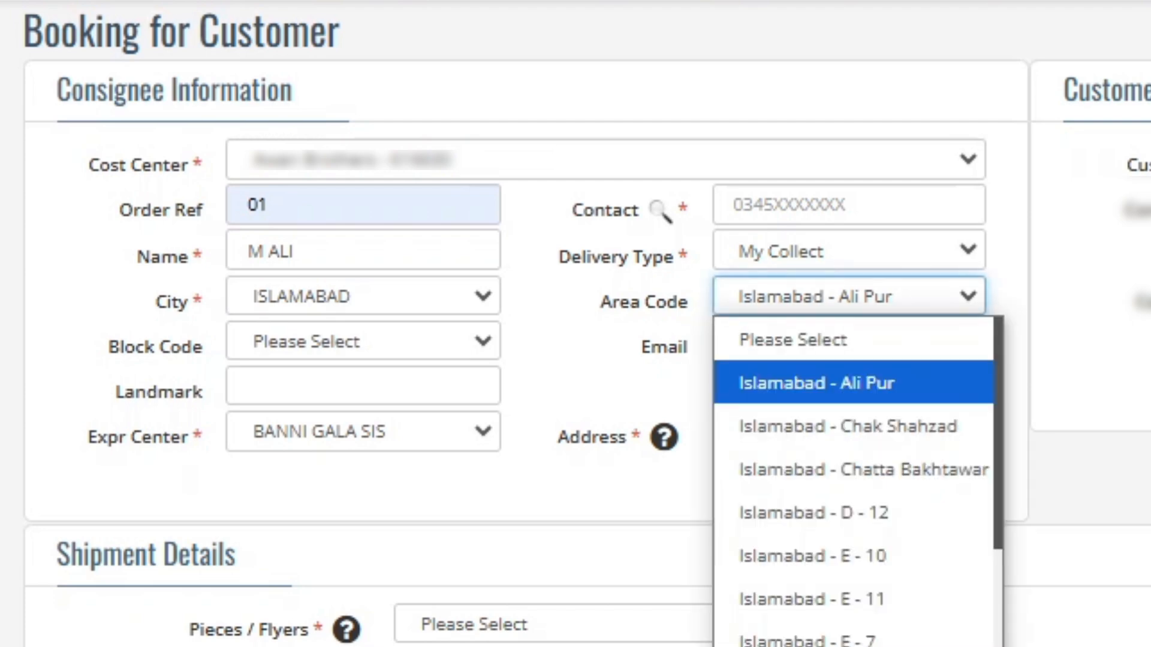
{"action": "left_click", "coordinate": [849, 251]}
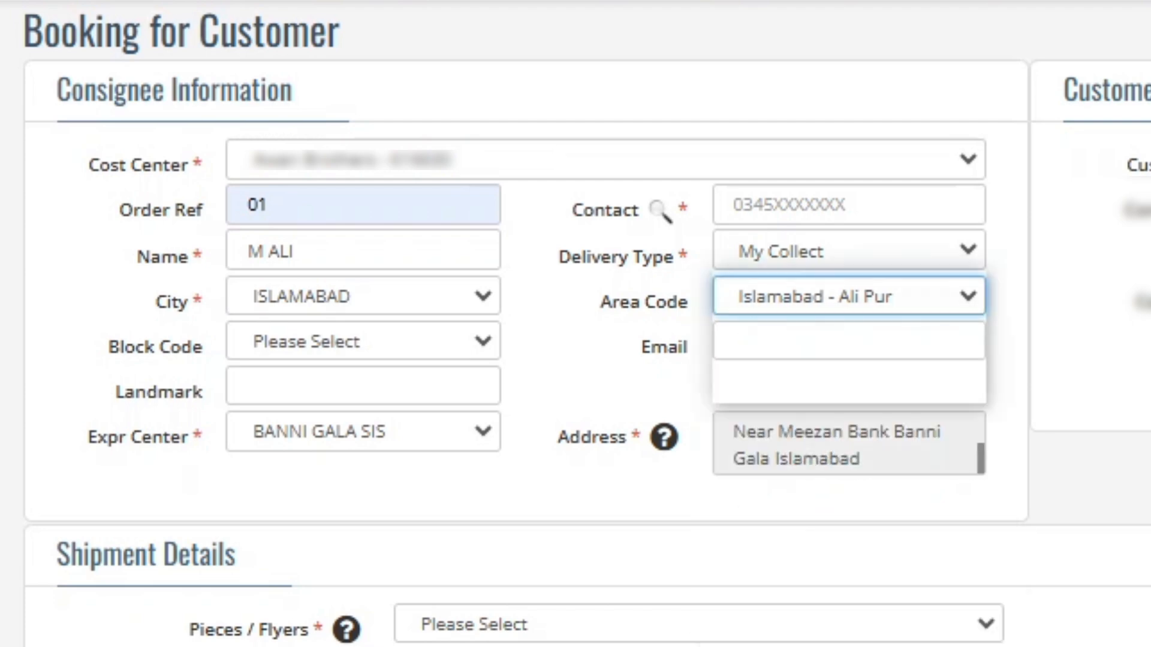
{"action": "left_click", "coordinate": [849, 339]}
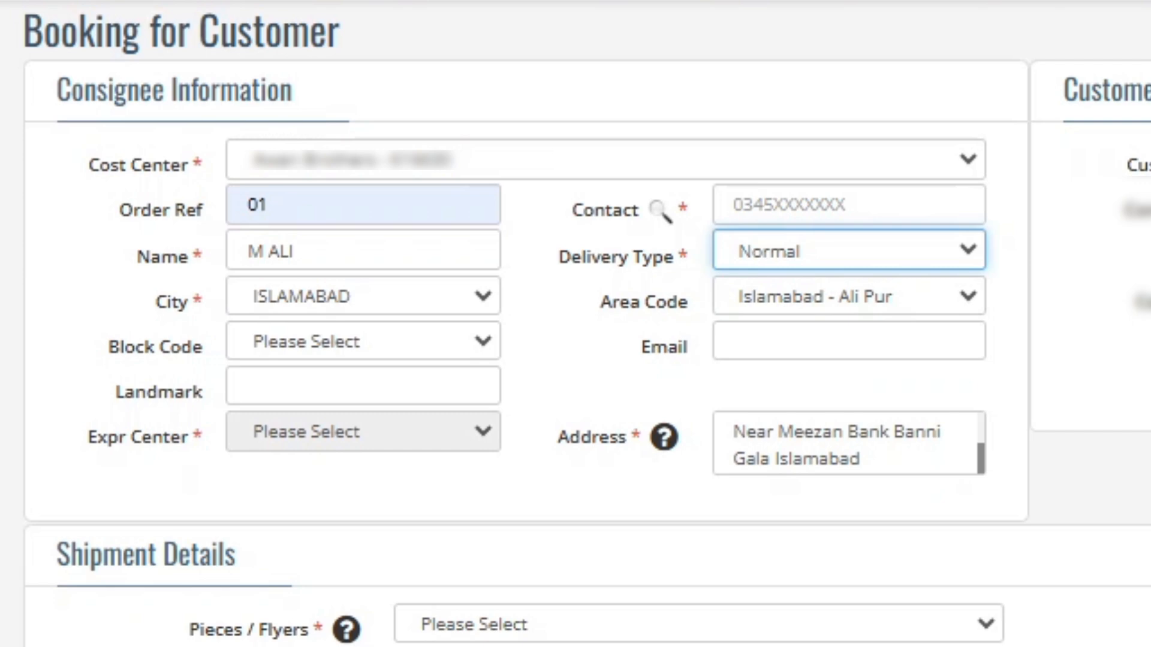
Clear the express center address completely from the consignee's Address field
{"action": "left_click", "coordinate": [862, 459]}
{"action": "key", "text": "BackSpace"}
{"action": "key", "text": "BackSpace"}
{"action": "key", "text": "BackSpace"}
{"action": "key", "text": "BackSpace"}
{"action": "key", "text": "BackSpace"}
{"action": "key", "text": "BackSpace"}
{"action": "key", "text": "BackSpace"}
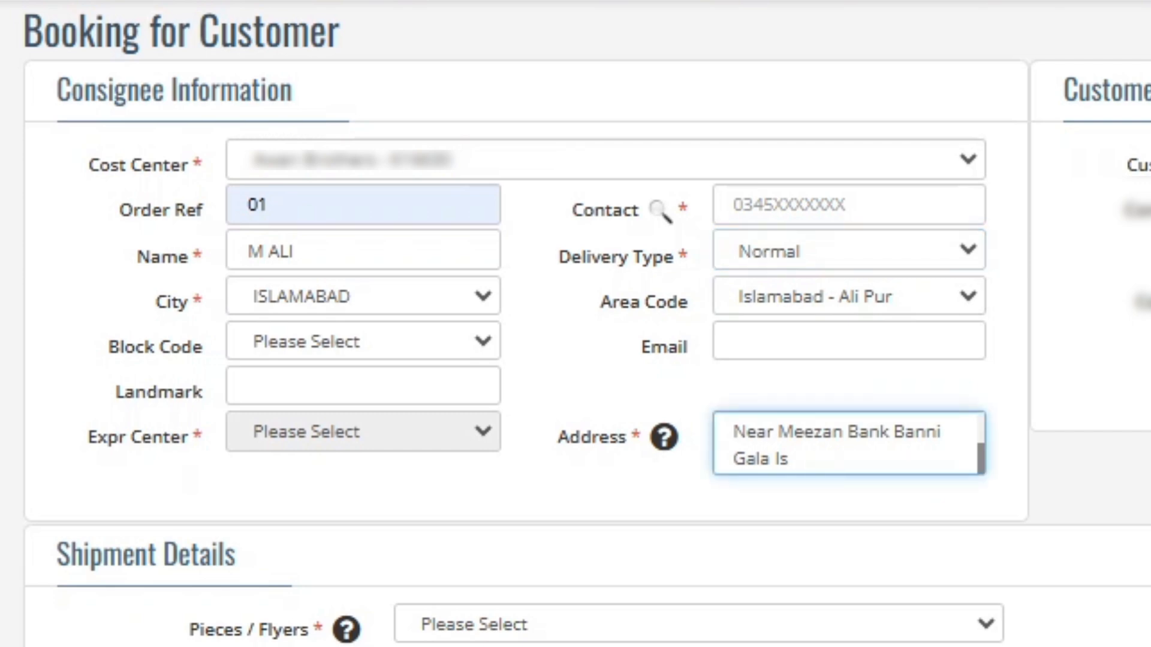
{"action": "key", "text": "BackSpace"}
{"action": "key", "text": "BackSpace"}
{"action": "key", "text": "BackSpace"}
{"action": "key", "text": "BackSpace"}
{"action": "key", "text": "BackSpace"}
{"action": "key", "text": "BackSpace"}
{"action": "key", "text": "BackSpace"}
{"action": "key", "text": "BackSpace"}
{"action": "key", "text": "BackSpace"}
{"action": "key", "text": "BackSpace"}
{"action": "key", "text": "BackSpace"}
{"action": "key", "text": "BackSpace"}
{"action": "key", "text": "BackSpace"}
{"action": "key", "text": "BackSpace"}
{"action": "key", "text": "BackSpace"}
{"action": "key", "text": "BackSpace"}
{"action": "key", "text": "BackSpace"}
{"action": "key", "text": "BackSpace"}
{"action": "key", "text": "BackSpace"}
{"action": "key", "text": "BackSpace"}
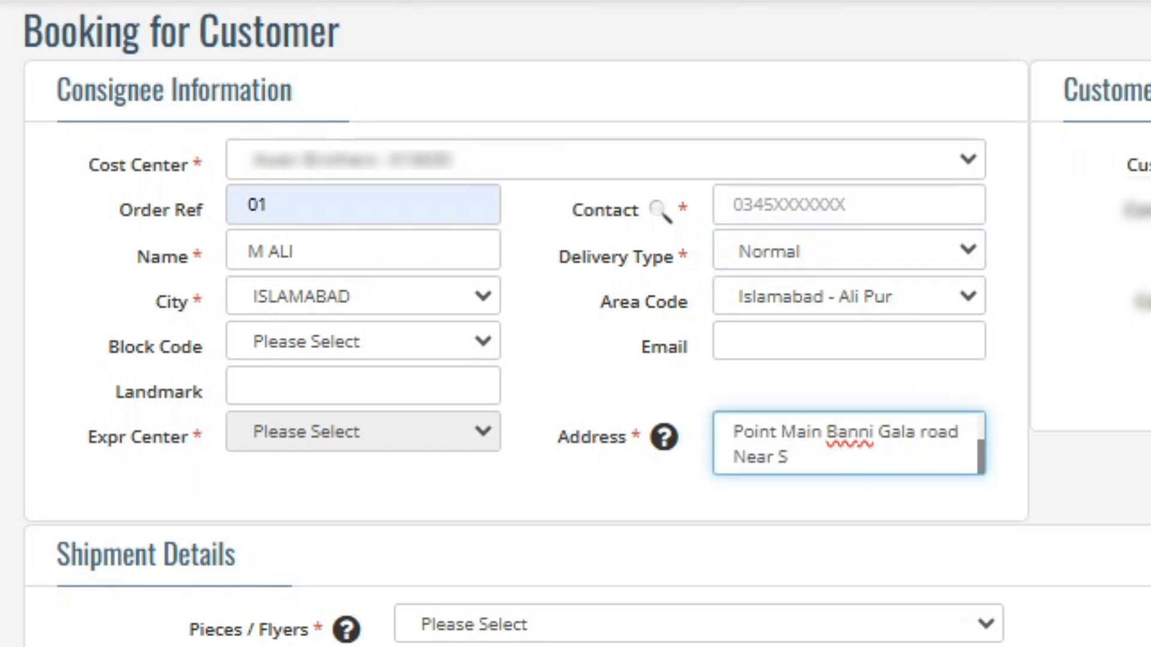
{"action": "key", "text": "BackSpace"}
{"action": "key", "text": "BackSpace"}
{"action": "key", "text": "BackSpace"}
{"action": "key", "text": "BackSpace"}
{"action": "key", "text": "BackSpace"}
{"action": "key", "text": "BackSpace"}
{"action": "key", "text": "BackSpace"}
{"action": "key", "text": "BackSpace"}
{"action": "key", "text": "BackSpace"}
{"action": "key", "text": "BackSpace"}
{"action": "key", "text": "BackSpace"}
{"action": "key", "text": "BackSpace"}
{"action": "key", "text": "BackSpace"}
{"action": "key", "text": "BackSpace"}
{"action": "key", "text": "BackSpace"}
{"action": "key", "text": "BackSpace"}
{"action": "key", "text": "BackSpace"}
{"action": "key", "text": "BackSpace"}
{"action": "key", "text": "BackSpace"}
{"action": "key", "text": "BackSpace"}
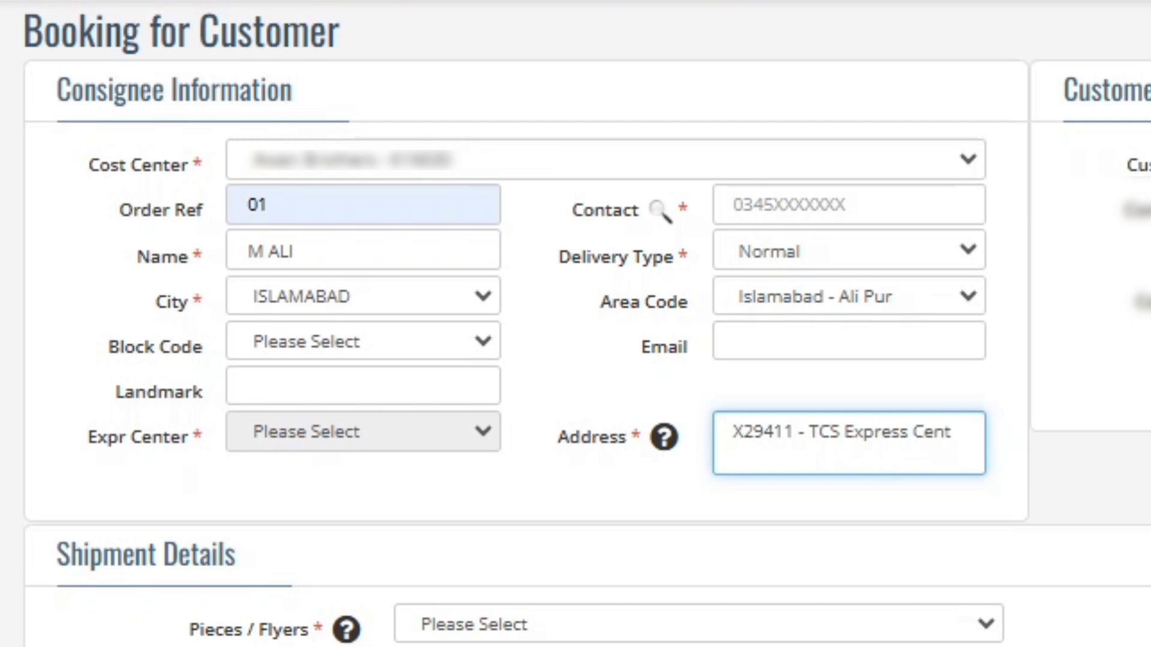
{"action": "key", "text": "BackSpace"}
{"action": "key", "text": "BackSpace"}
{"action": "key", "text": "BackSpace"}
{"action": "key", "text": "BackSpace"}
{"action": "key", "text": "BackSpace"}
{"action": "key", "text": "BackSpace"}
{"action": "key", "text": "BackSpace"}
{"action": "key", "text": "BackSpace"}
{"action": "key", "text": "BackSpace"}
{"action": "key", "text": "BackSpace"}
{"action": "key", "text": "BackSpace"}
{"action": "key", "text": "BackSpace"}
{"action": "key", "text": "BackSpace"}
{"action": "key", "text": "BackSpace"}
{"action": "key", "text": "BackSpace"}
{"action": "key", "text": "BackSpace"}
{"action": "key", "text": "BackSpace"}
{"action": "key", "text": "BackSpace"}
{"action": "key", "text": "BackSpace"}
{"action": "key", "text": "BackSpace"}
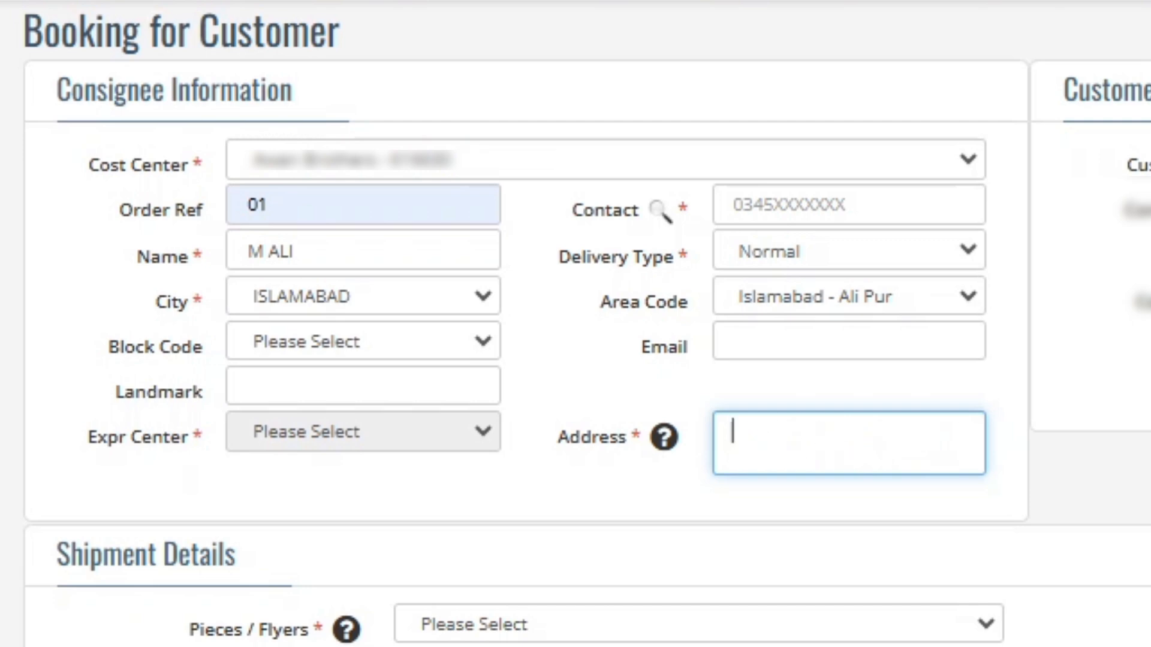
Enter the consignee's street address with its nearby landmark in the Address field
{"action": "left_click", "coordinate": [849, 444]}
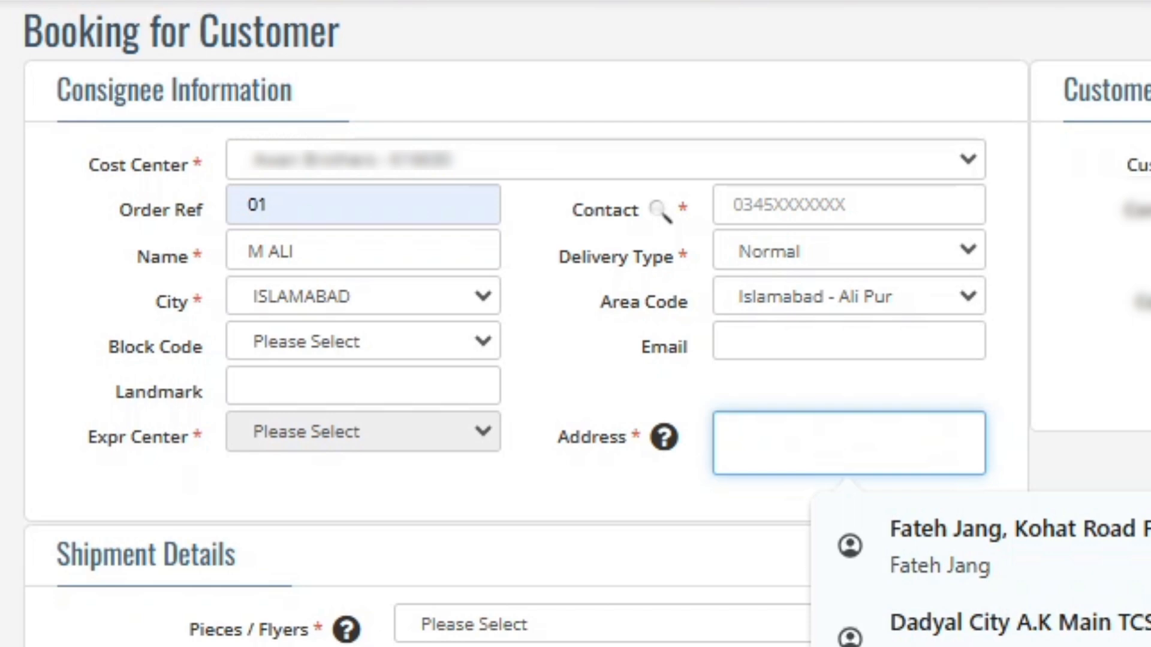
{"action": "type", "text": "ali pur"}
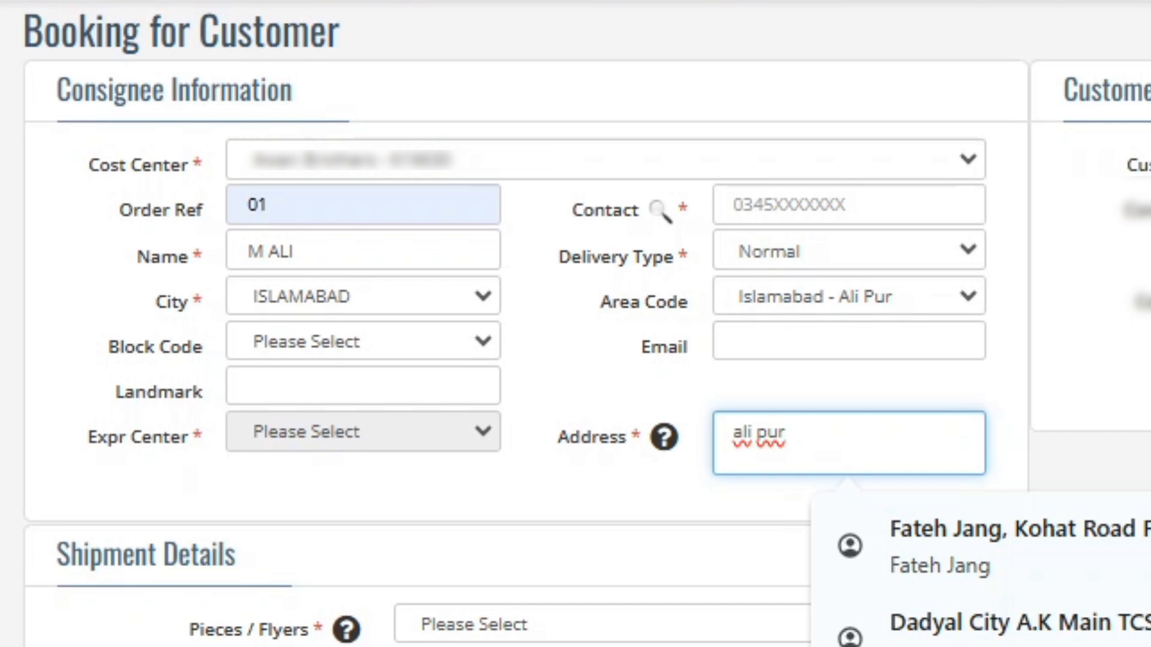
{"action": "type", "text": "stretn"}
{"action": "key", "text": "BackSpace"}
{"action": "key", "text": "BackSpace"}
{"action": "type", "text": "et no"}
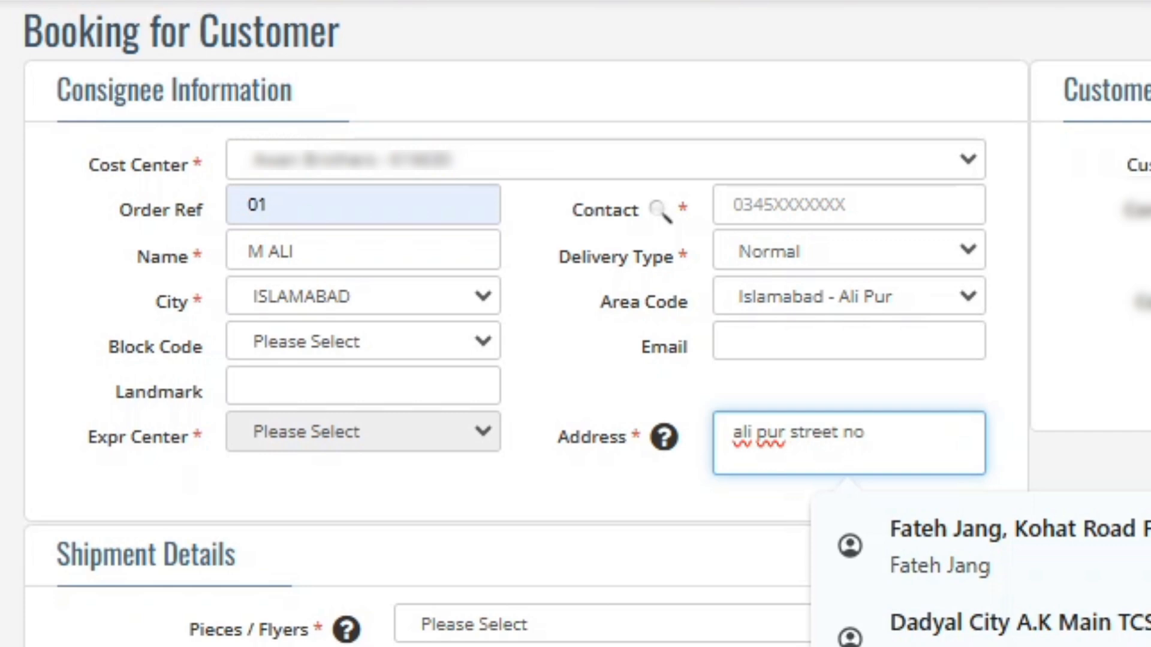
{"action": "type", "text": "near meezan "}
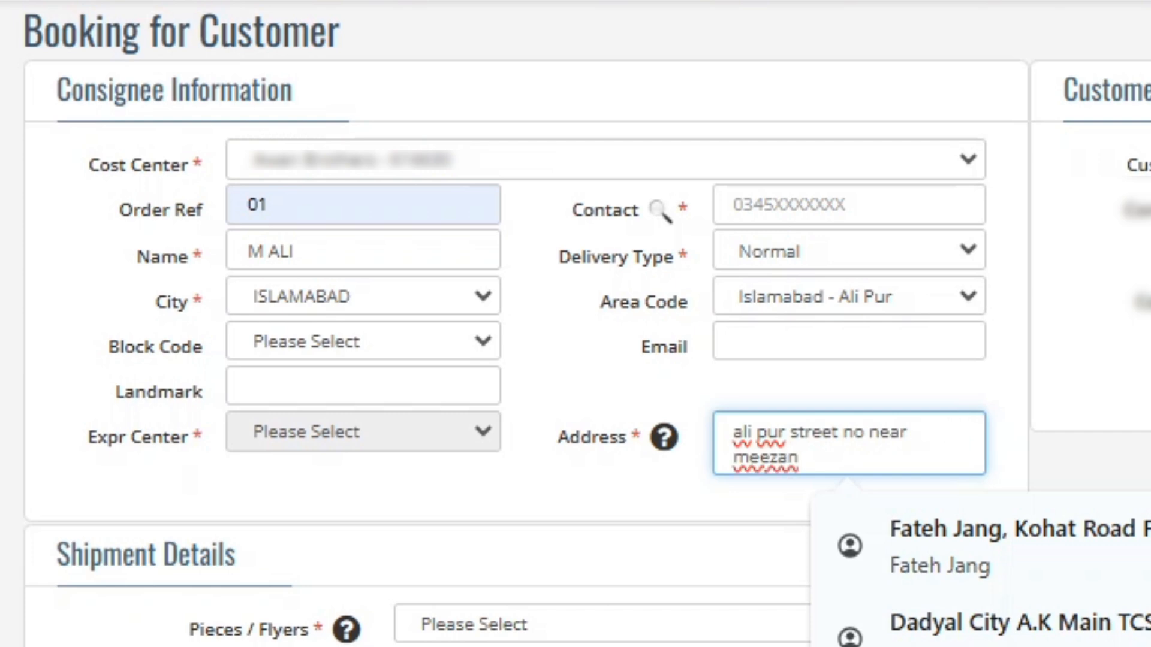
{"action": "type", "text": "bank"}
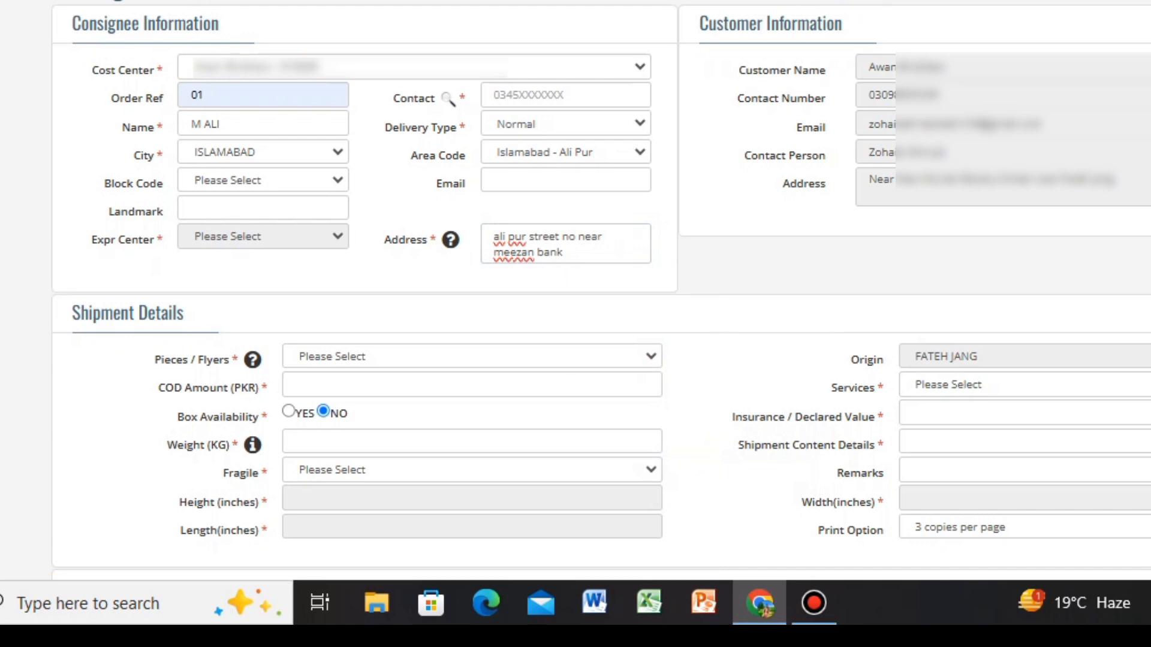
Set the shipment's pieces to 1 and the COD amount to 1250 PKR
{"action": "left_click", "coordinate": [472, 357]}
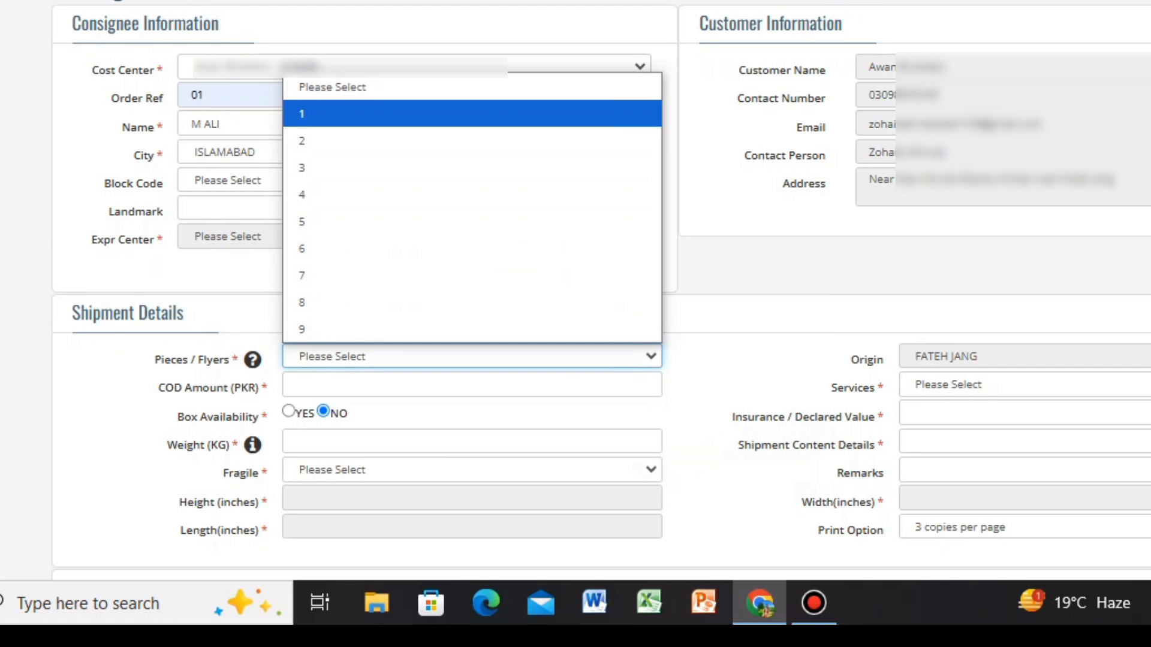
{"action": "key", "text": "Return"}
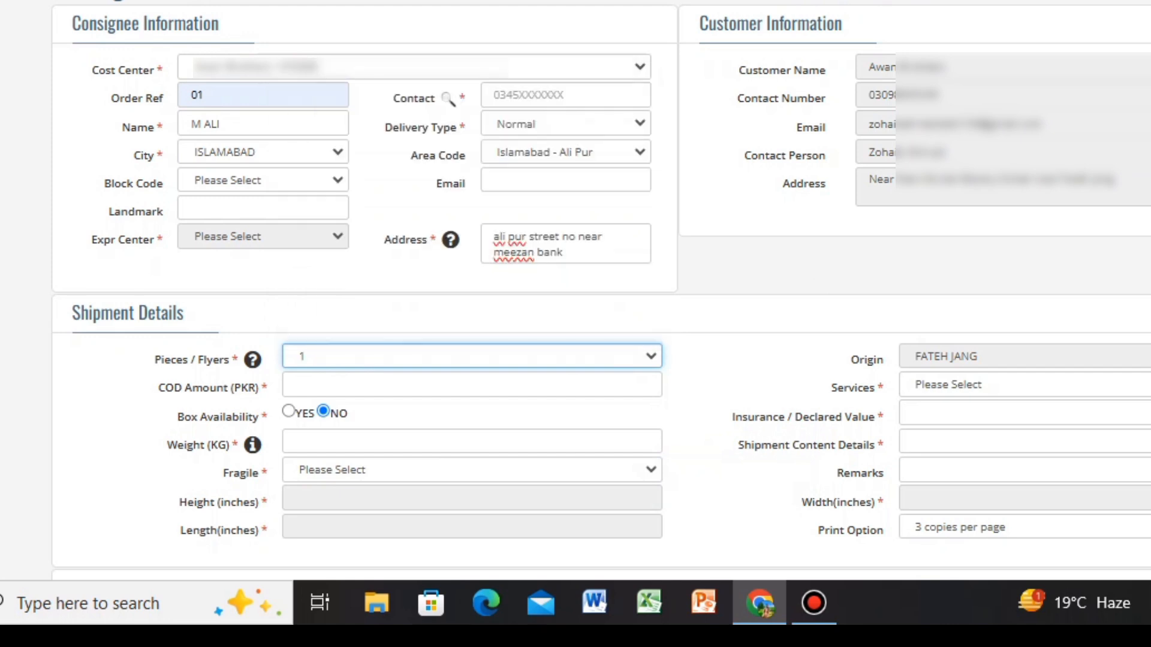
{"action": "left_click", "coordinate": [471, 385]}
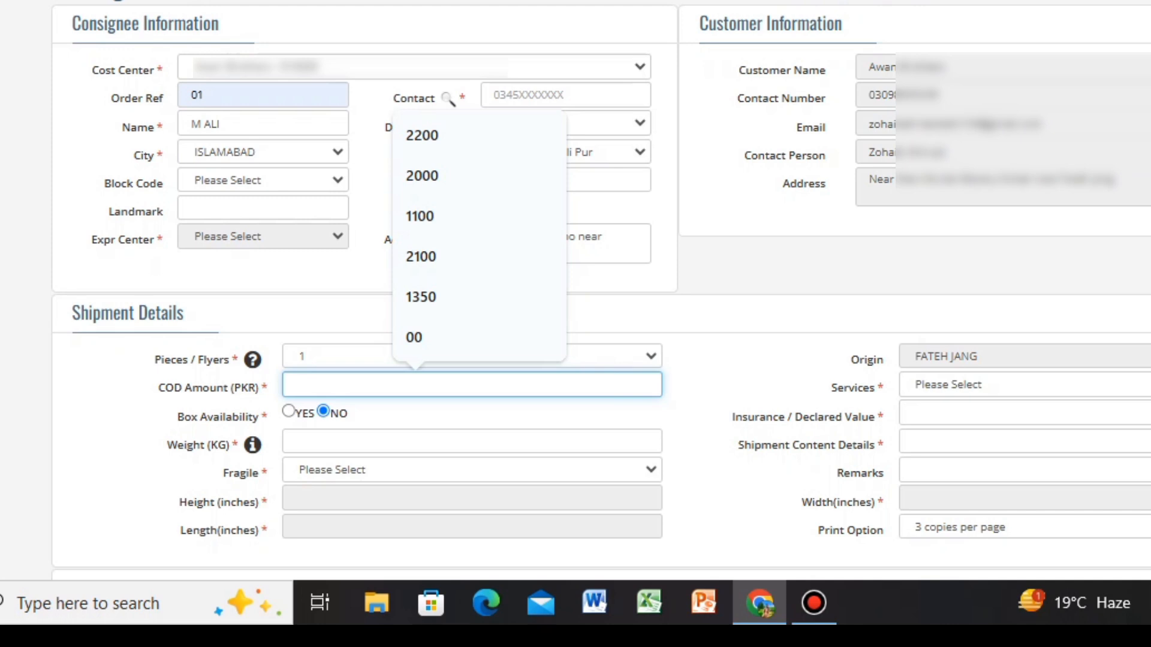
{"action": "type", "text": "1250"}
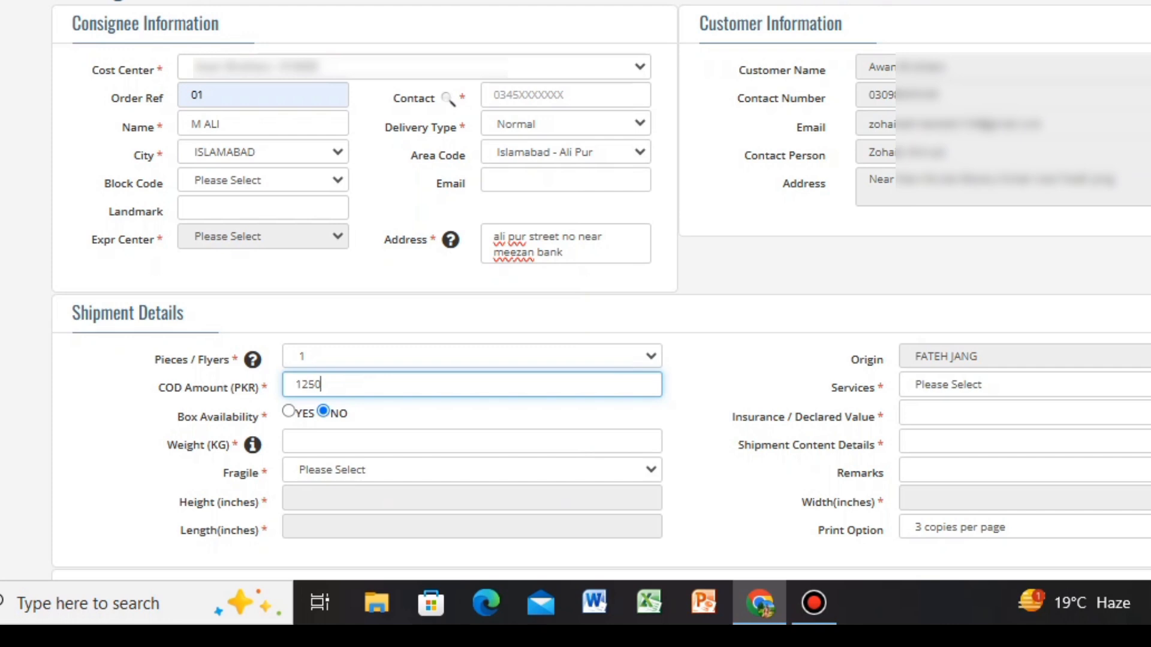
{"action": "key", "text": "Tab"}
Try box availability as YES, return it to NO, and set the shipment weight to 0.5 kg
{"action": "left_click", "coordinate": [289, 411]}
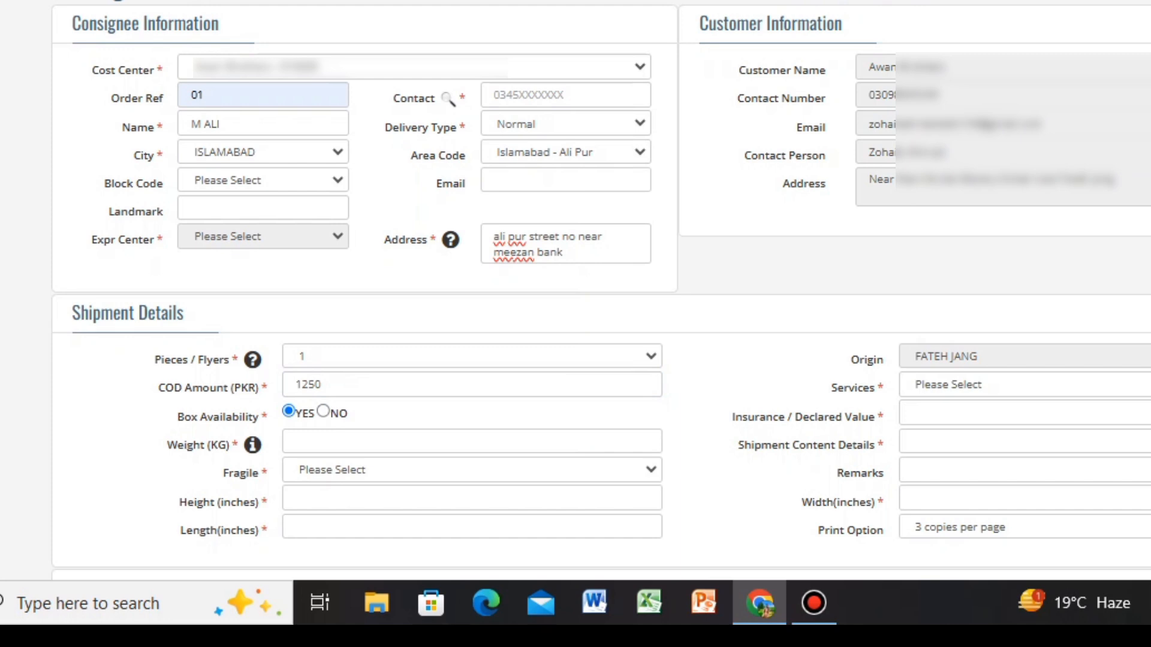
{"action": "left_click", "coordinate": [323, 411]}
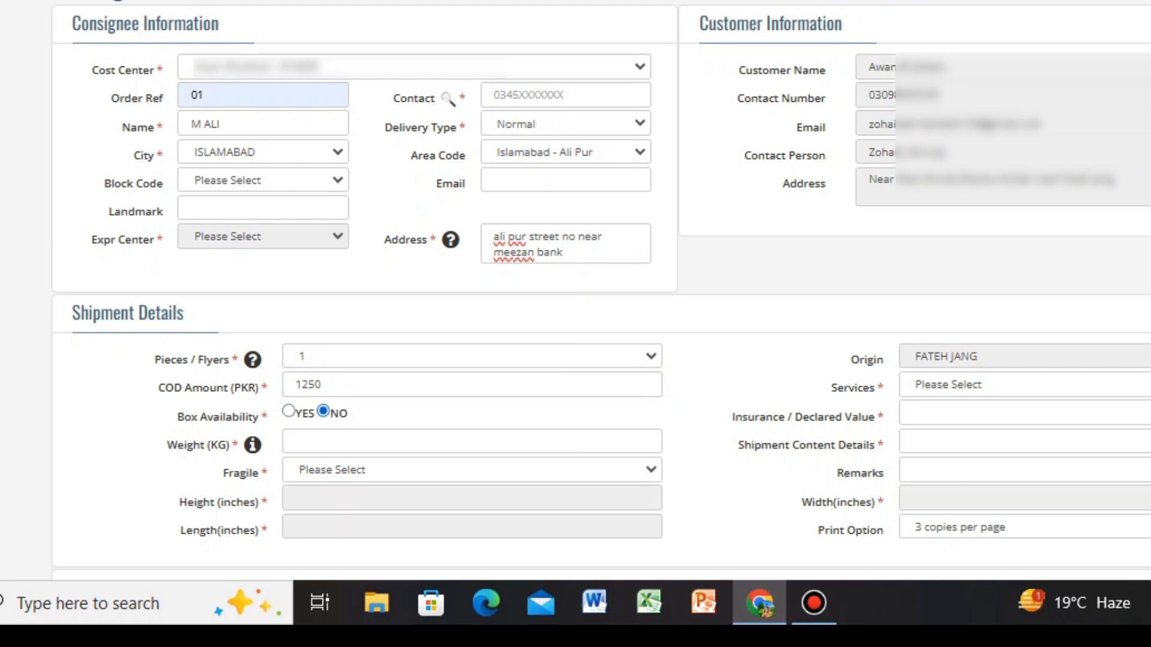
{"action": "left_click", "coordinate": [416, 442]}
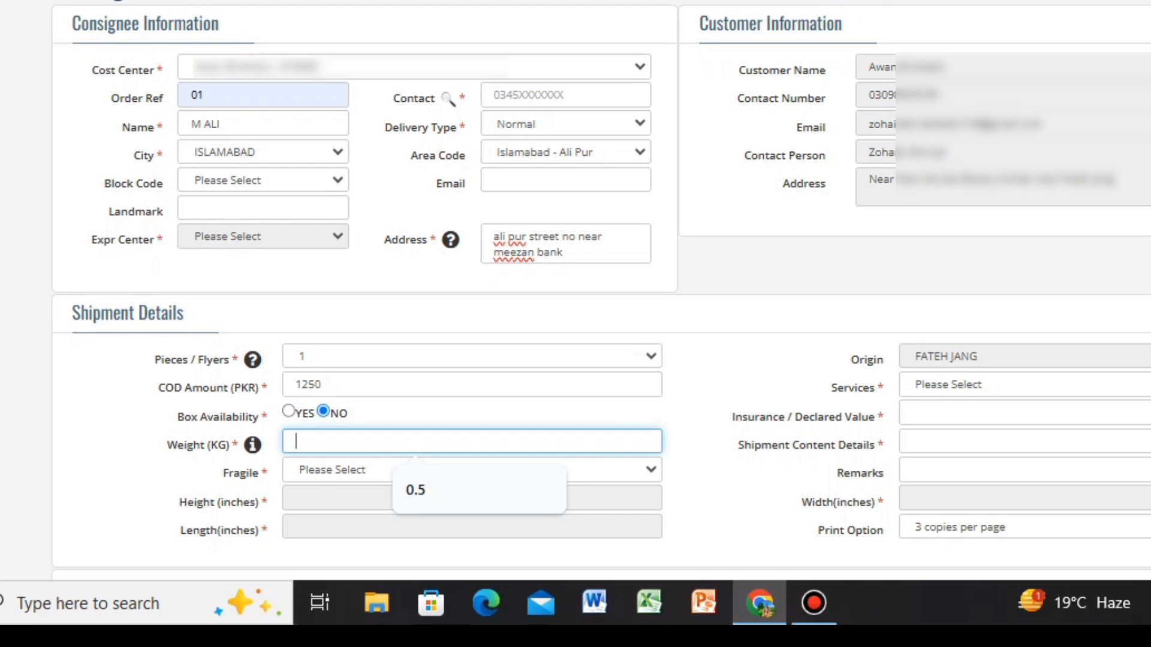
{"action": "key", "text": "Down"}
{"action": "key", "text": "Return"}
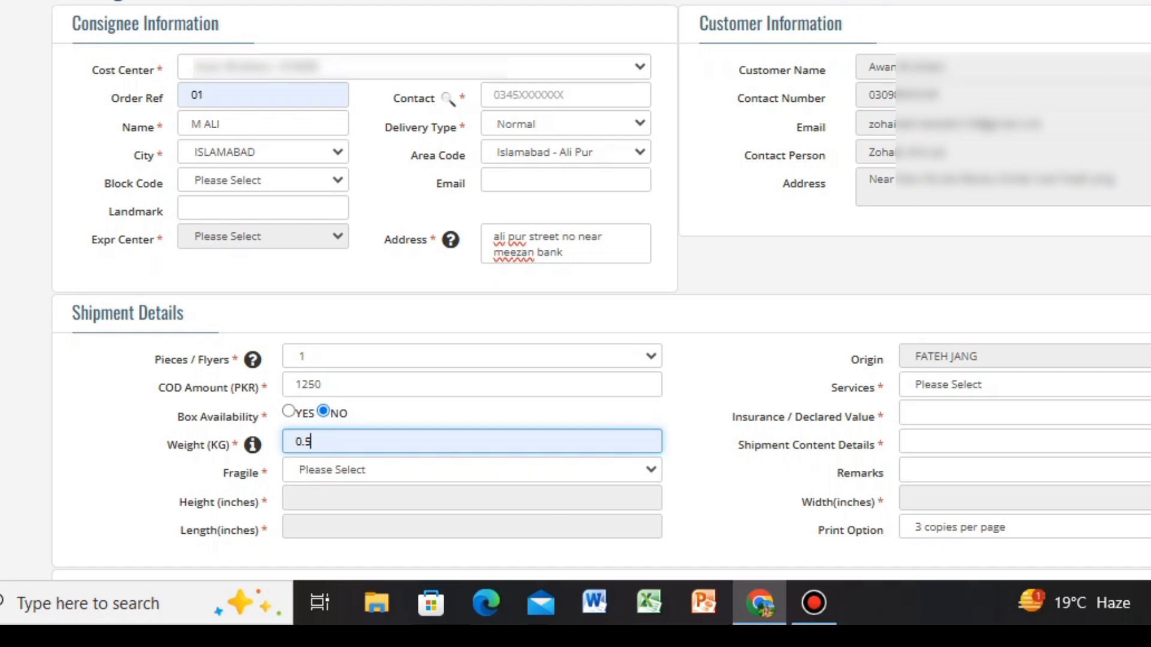
Mark the shipment as fragile and choose Express as its service
{"action": "left_click", "coordinate": [472, 470]}
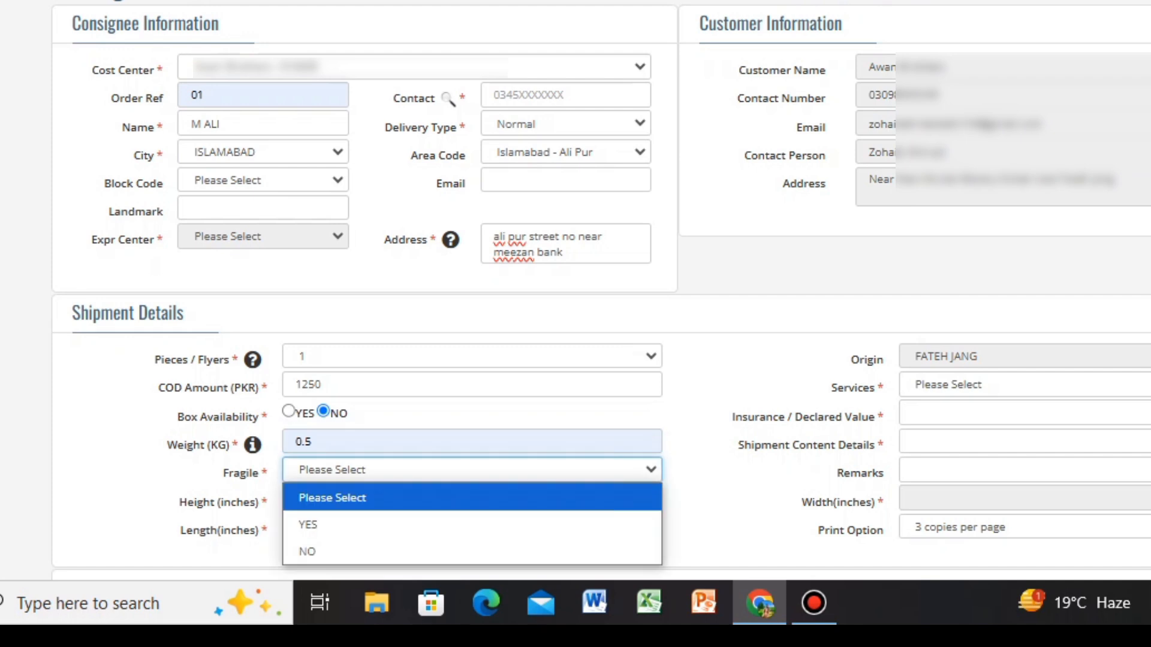
{"action": "left_click", "coordinate": [472, 524]}
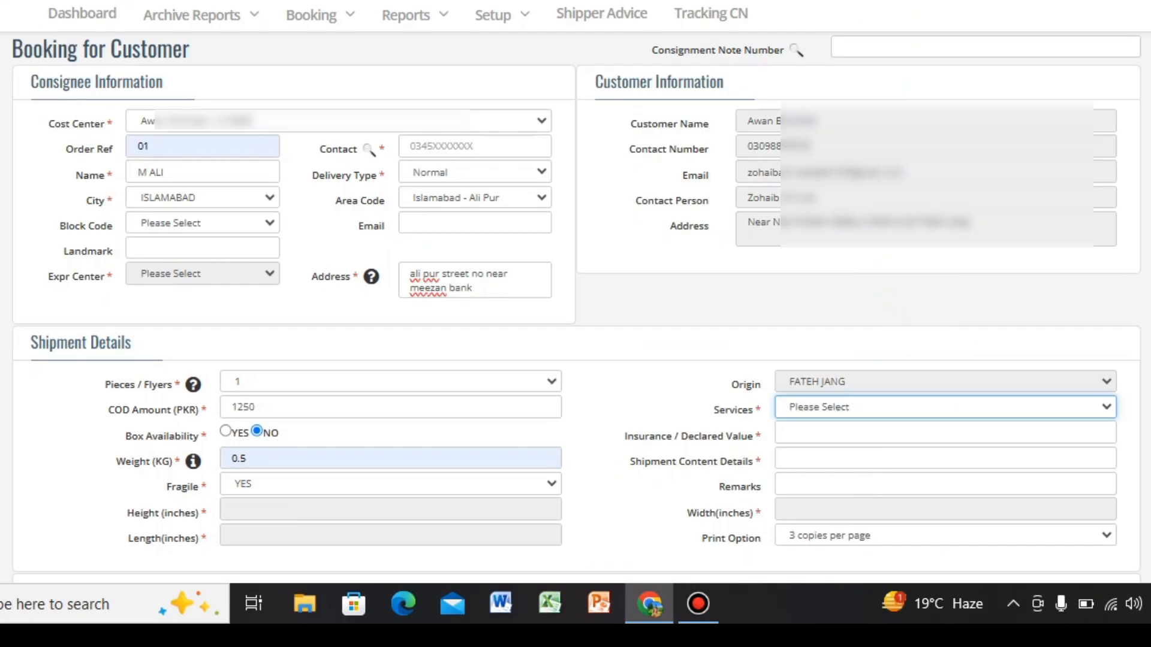
{"action": "left_click", "coordinate": [945, 407]}
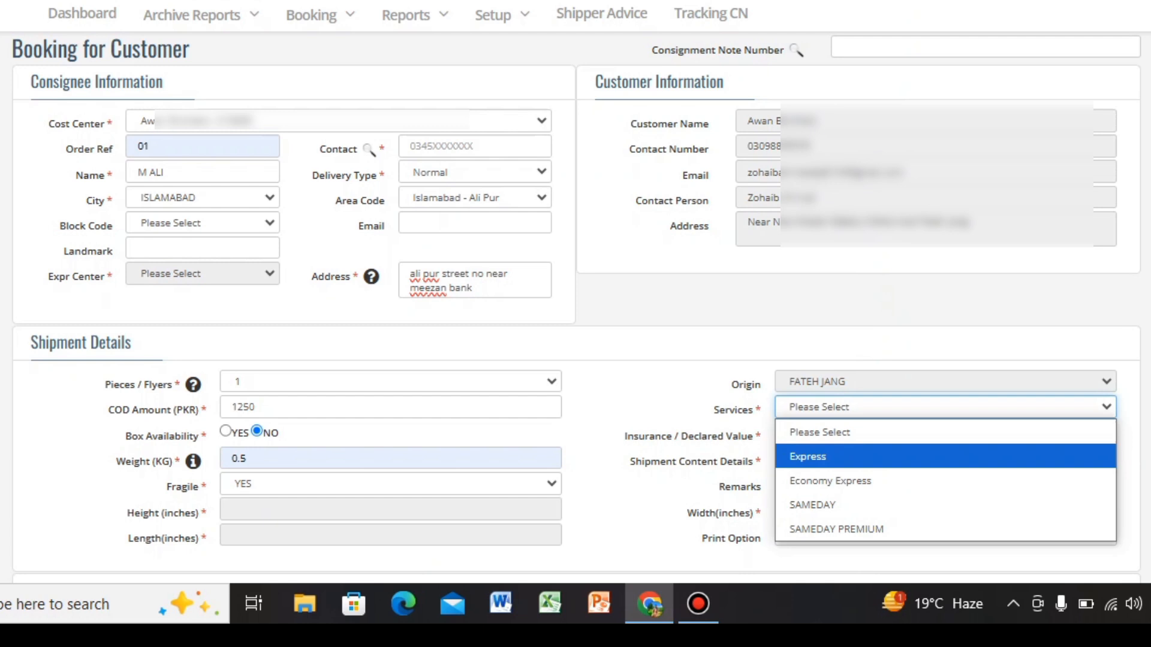
{"action": "key", "text": "Down"}
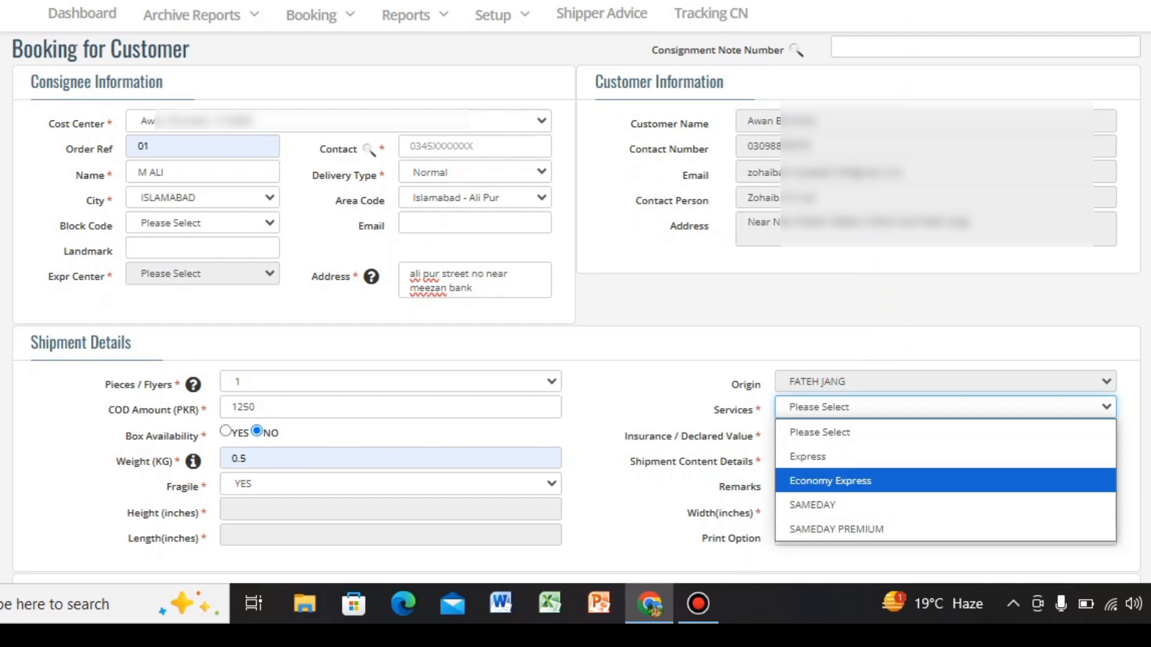
{"action": "key", "text": "Up"}
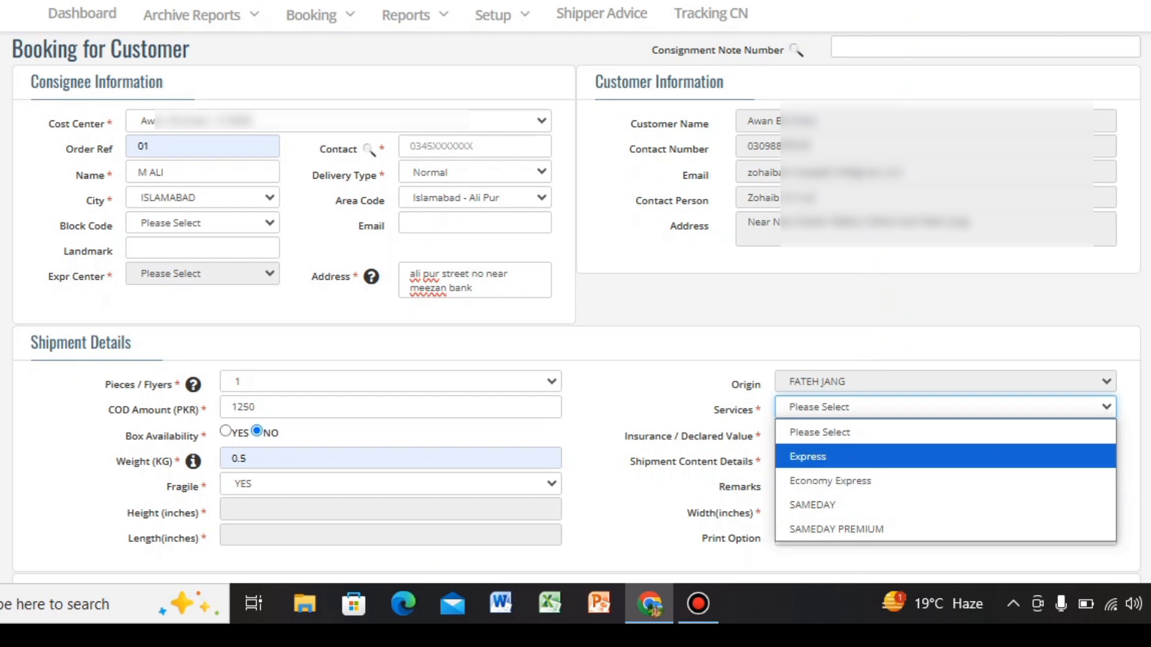
{"action": "key", "text": "Return"}
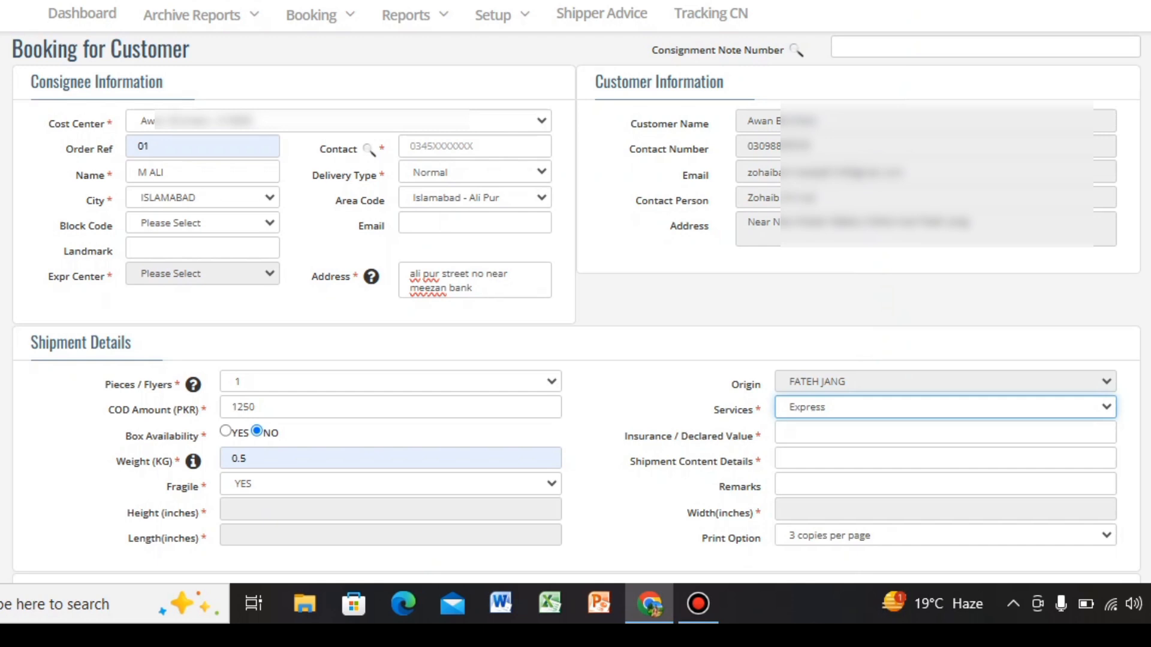
Set the insurance / declared value to 0 and enter "led light" as the shipment content details
{"action": "left_click", "coordinate": [945, 432]}
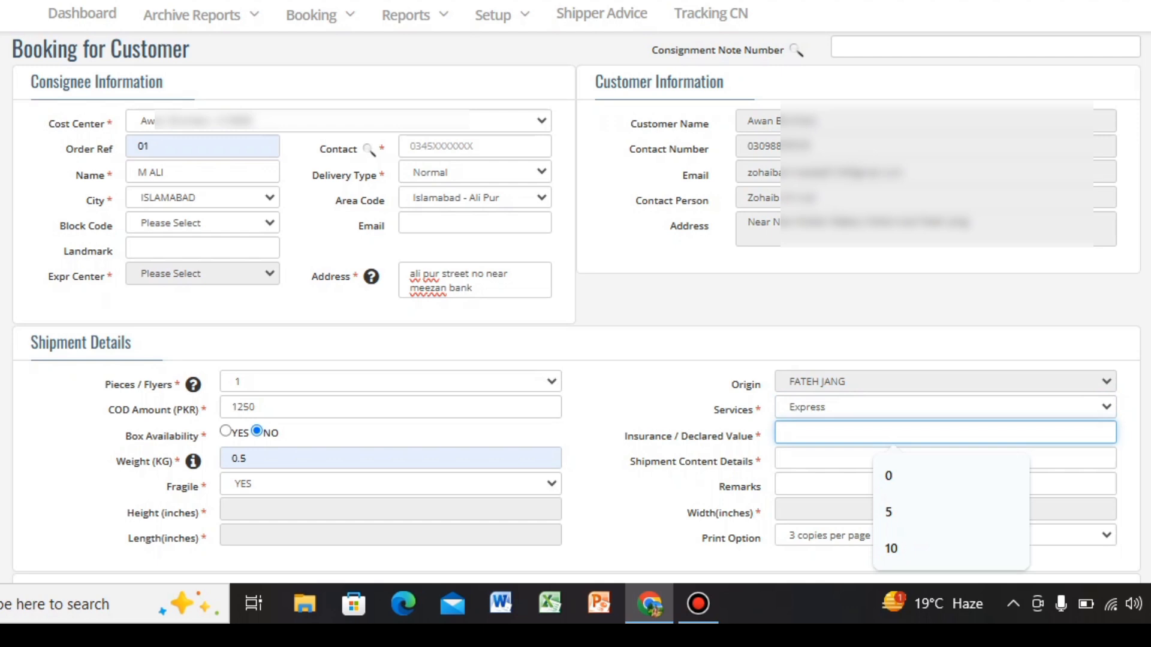
{"action": "left_click", "coordinate": [935, 476]}
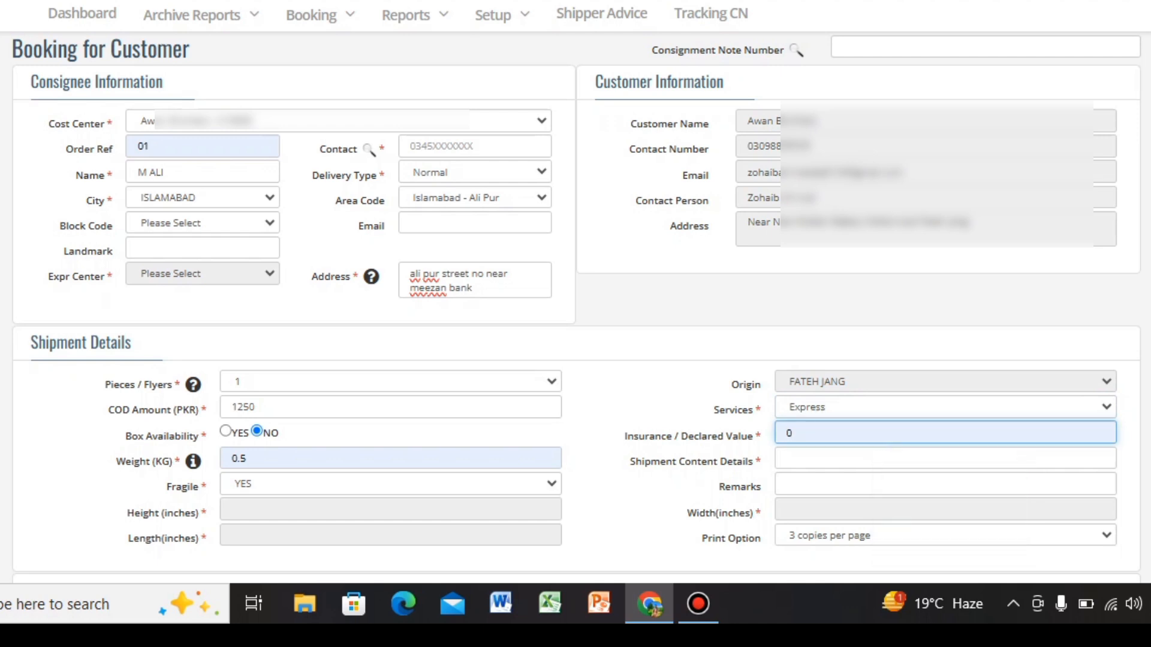
{"action": "left_click", "coordinate": [946, 459]}
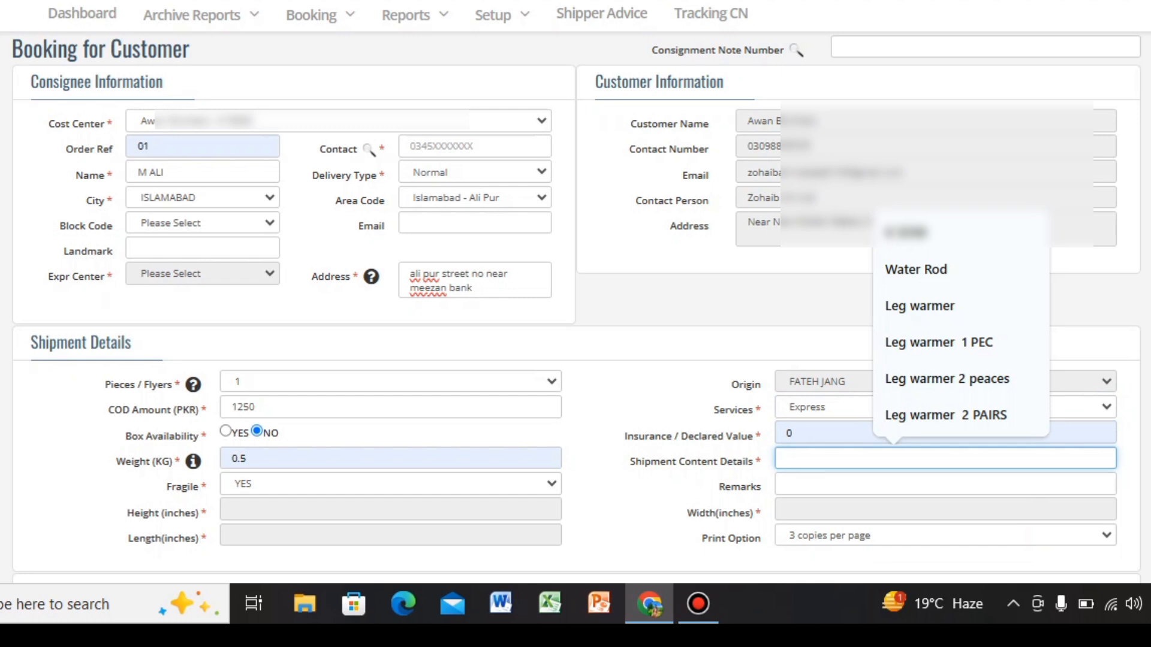
{"action": "key", "text": "Down"}
{"action": "key", "text": "Down"}
{"action": "key", "text": "Down"}
{"action": "key", "text": "Up"}
{"action": "key", "text": "Down"}
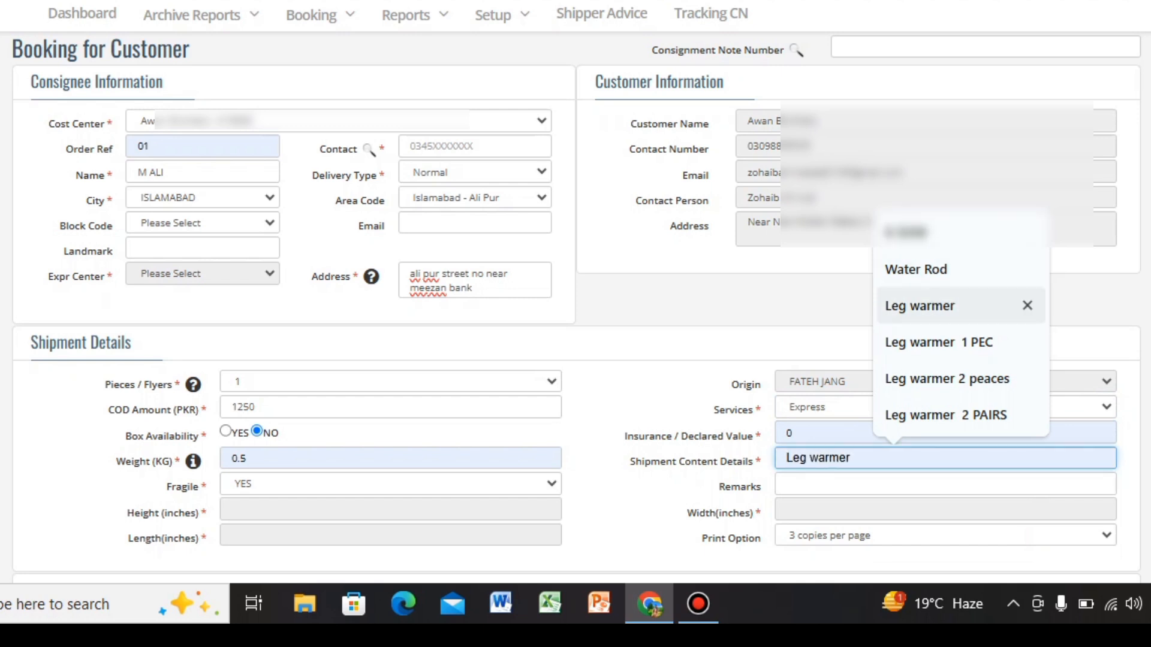
{"action": "key", "text": "Down"}
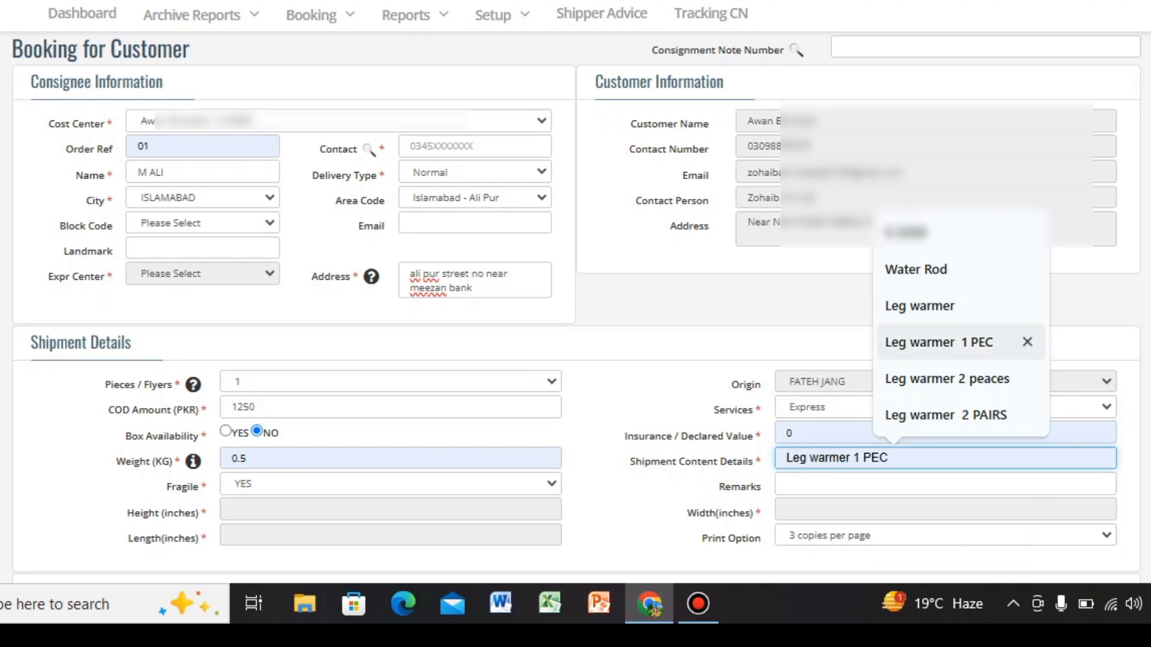
{"action": "key", "text": "Down"}
{"action": "key", "text": "Up"}
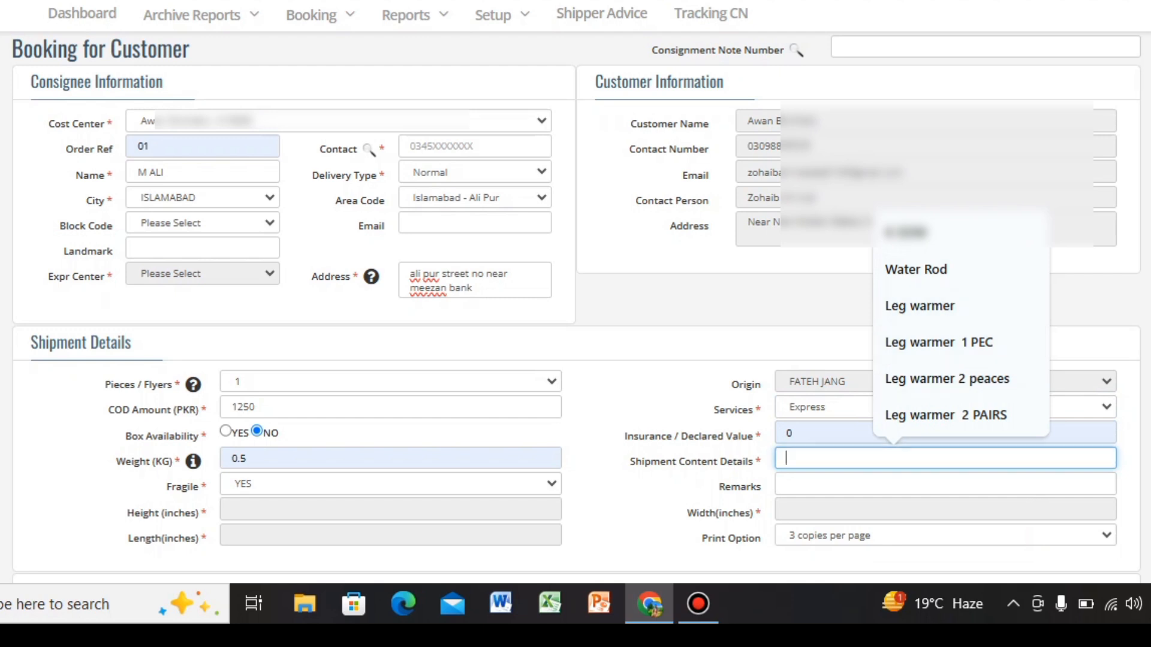
{"action": "type", "text": "l"}
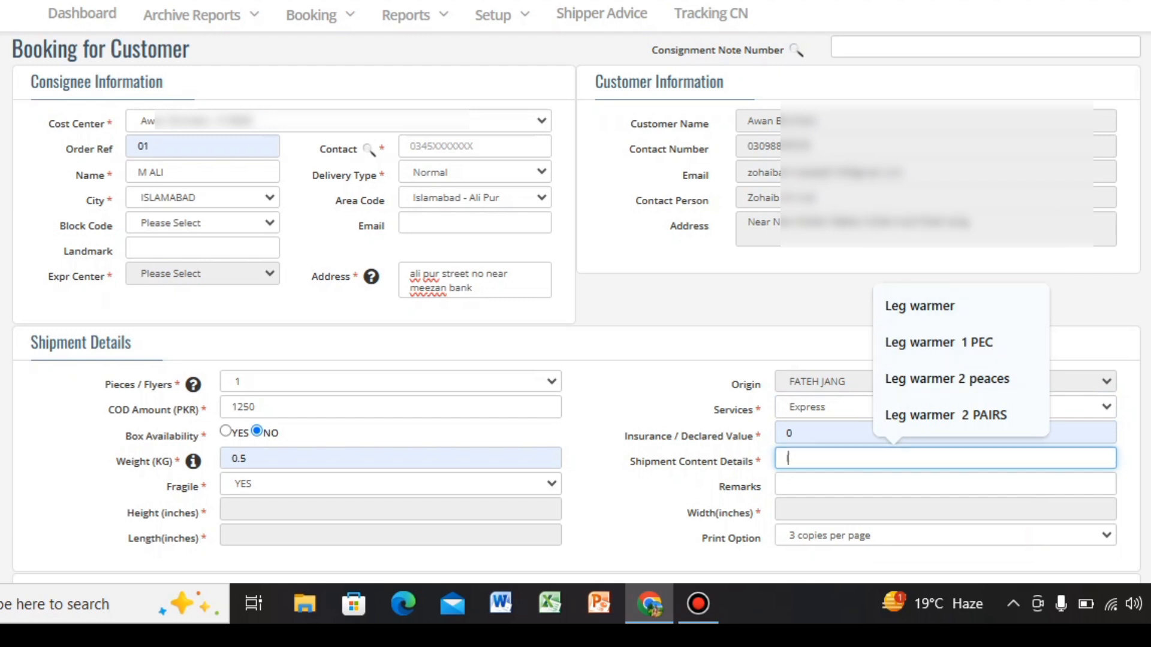
{"action": "type", "text": "ed light"}
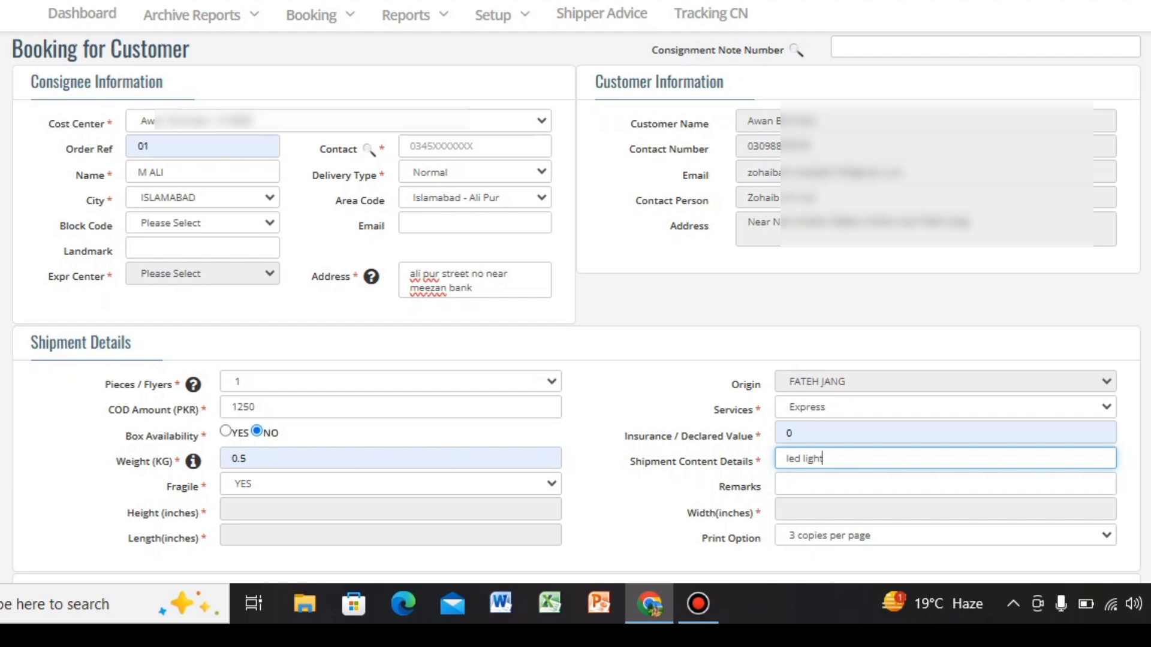
{"action": "left_click", "coordinate": [840, 483]}
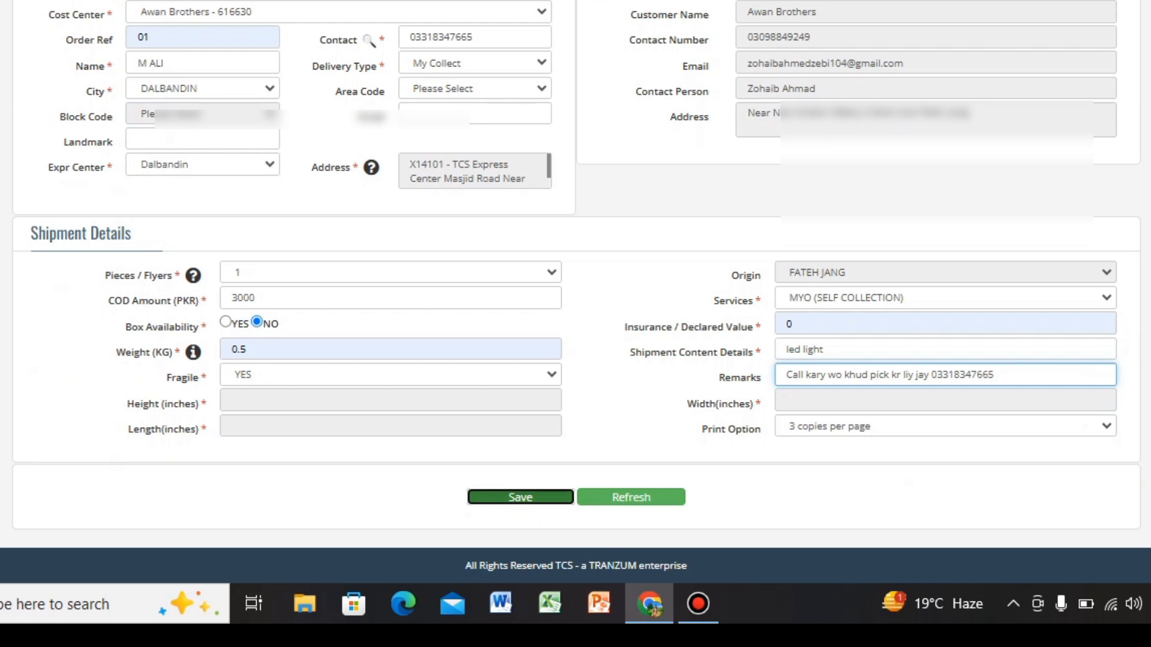
Save the single shipment booking and generate its consignment label as a PDF
{"action": "left_click", "coordinate": [520, 497]}
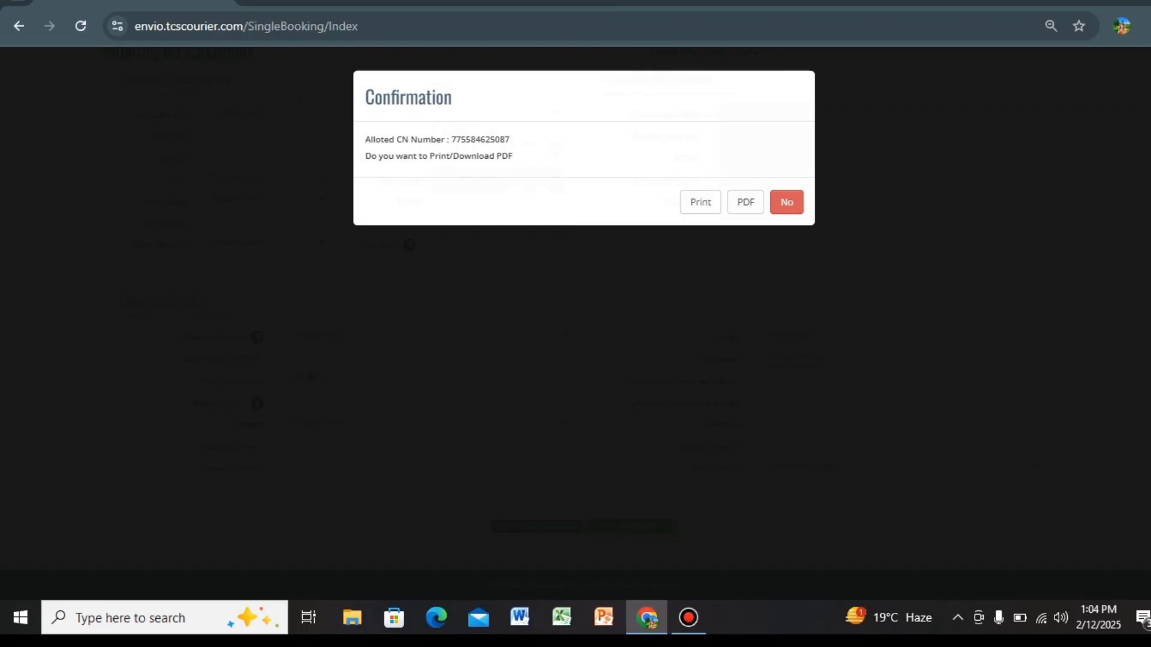
{"action": "left_click", "coordinate": [765, 117]}
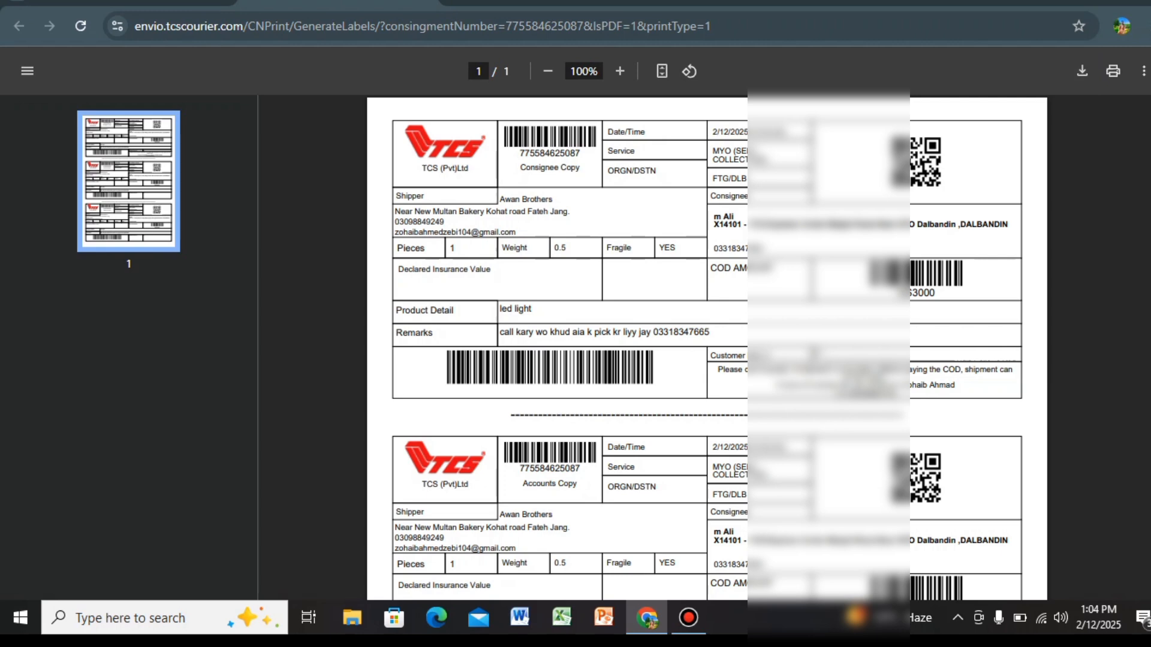
Download the consignment label as a PDF file named "download" into the Print folder on the D: drive
{"action": "left_click", "coordinate": [1082, 71]}
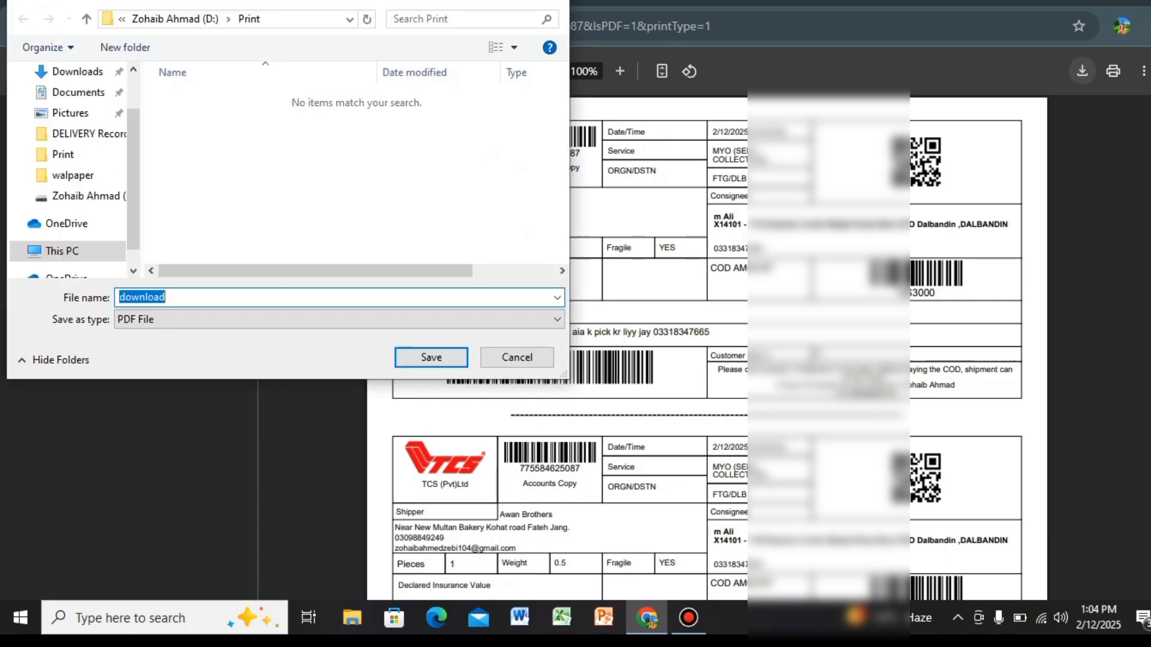
{"action": "left_click", "coordinate": [87, 265]}
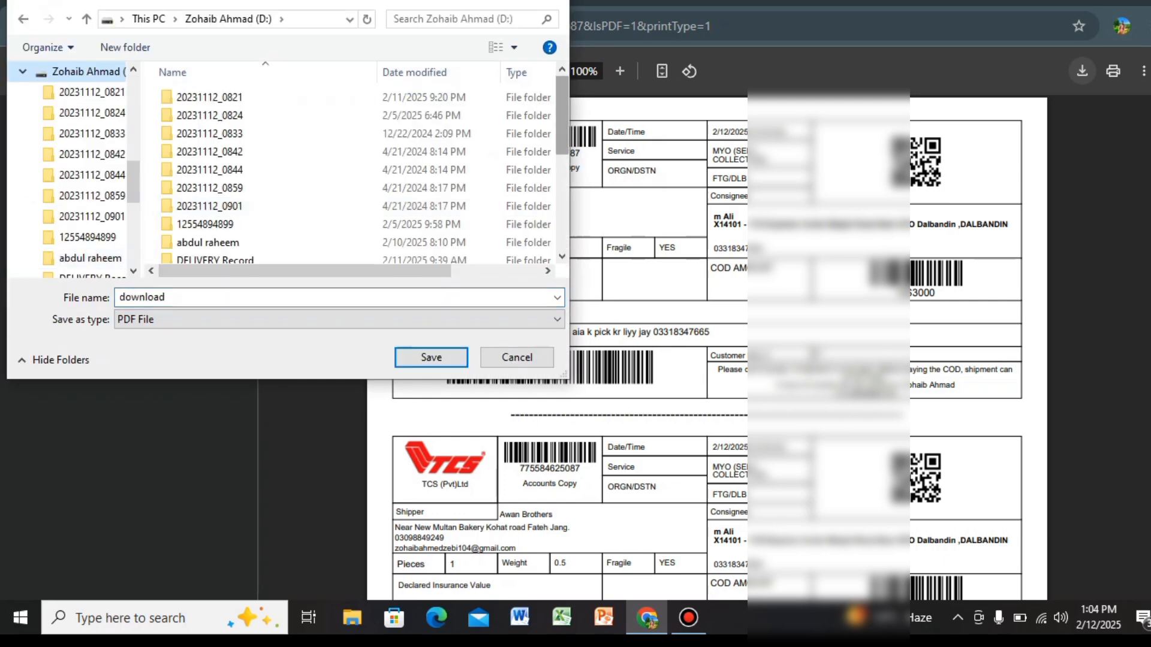
{"action": "scroll", "coordinate": [360, 167], "scroll_direction": "down", "scroll_amount": 3}
{"action": "scroll", "coordinate": [360, 174], "scroll_direction": "down", "scroll_amount": 1}
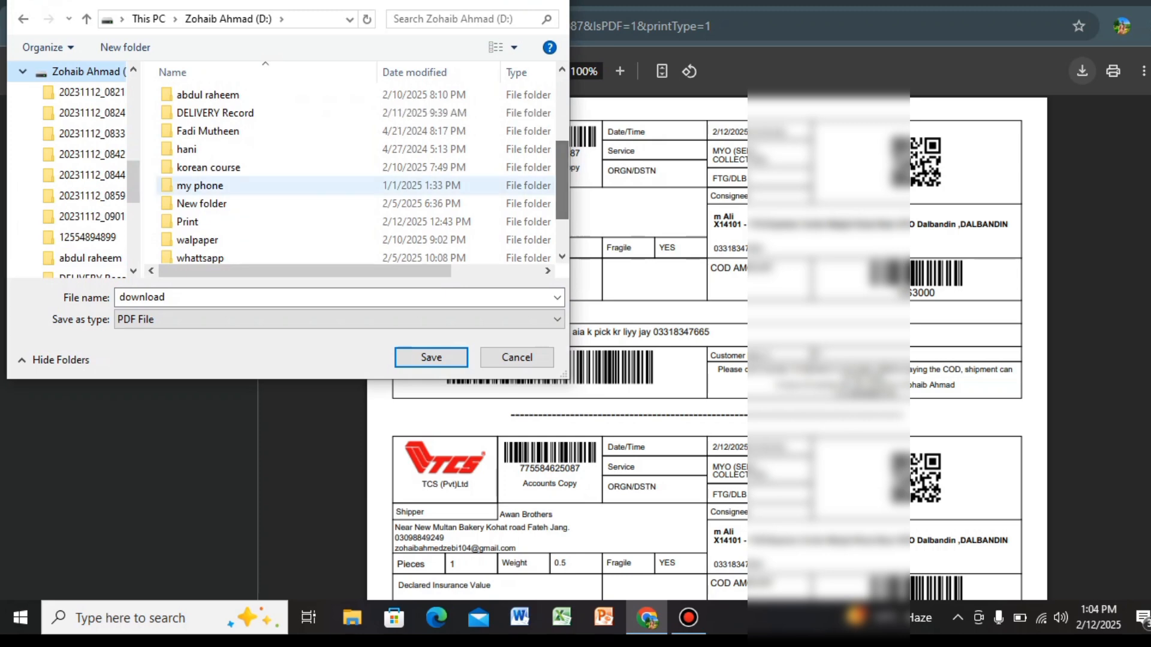
{"action": "left_click", "coordinate": [198, 222]}
{"action": "double_click", "coordinate": [198, 221]}
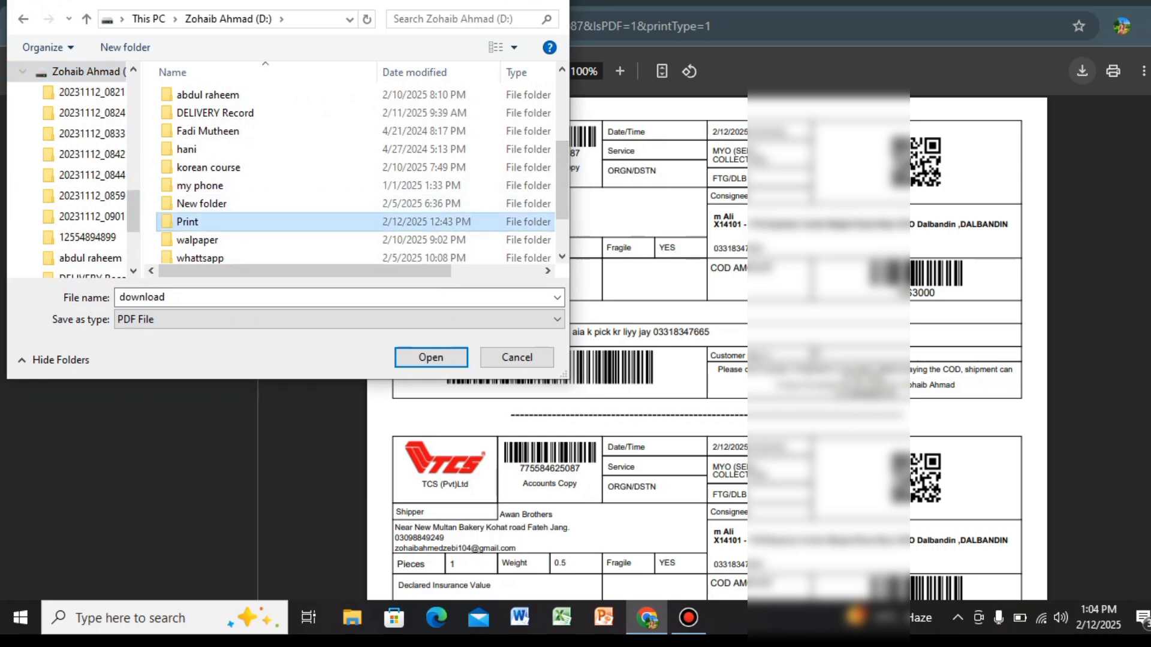
{"action": "key", "text": "Return"}
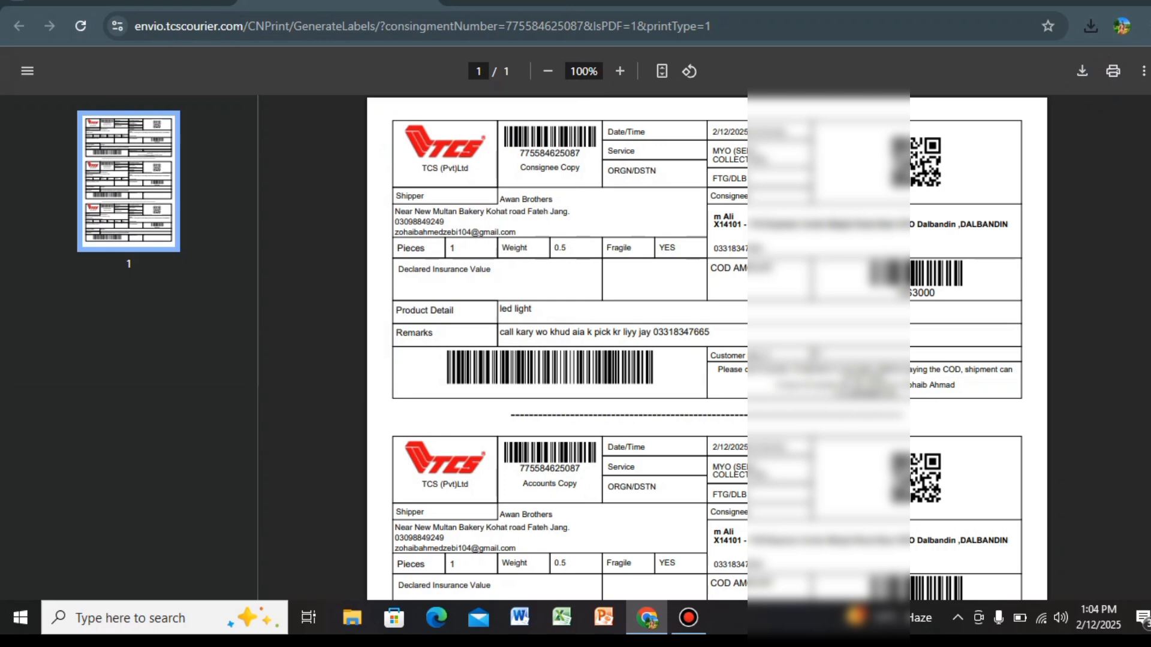
Review the consignee, accounts and shipper's copies of the label and close the browser window
{"action": "scroll", "coordinate": [707, 348], "scroll_direction": "down", "scroll_amount": 8}
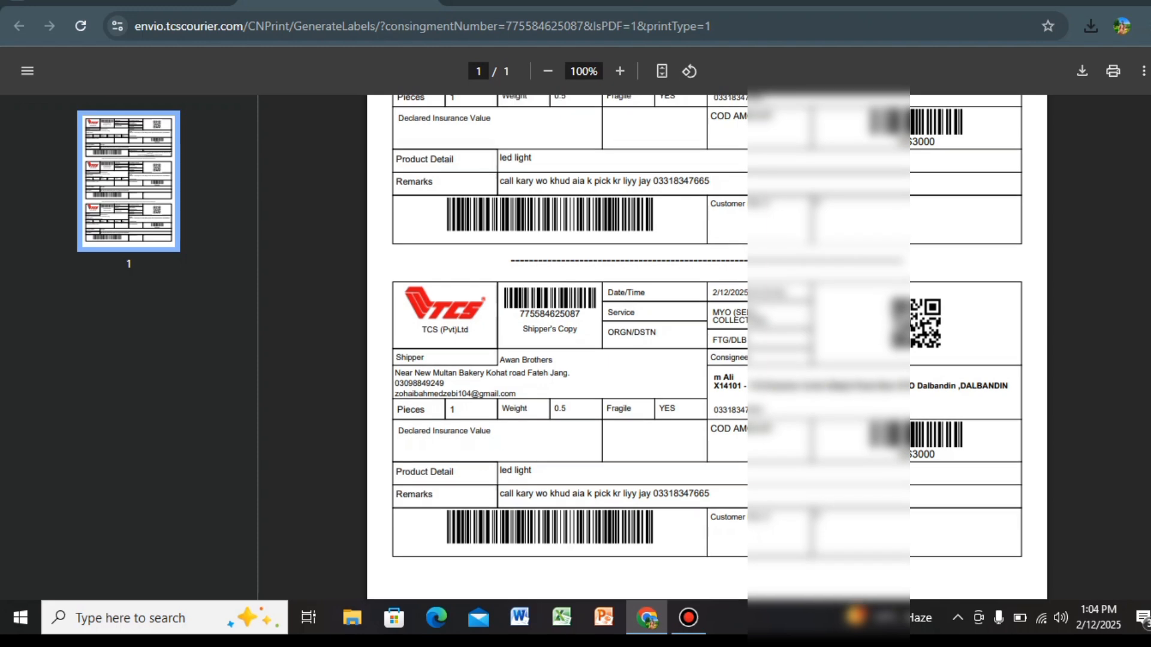
{"action": "scroll", "coordinate": [707, 348], "scroll_direction": "down", "scroll_amount": 8}
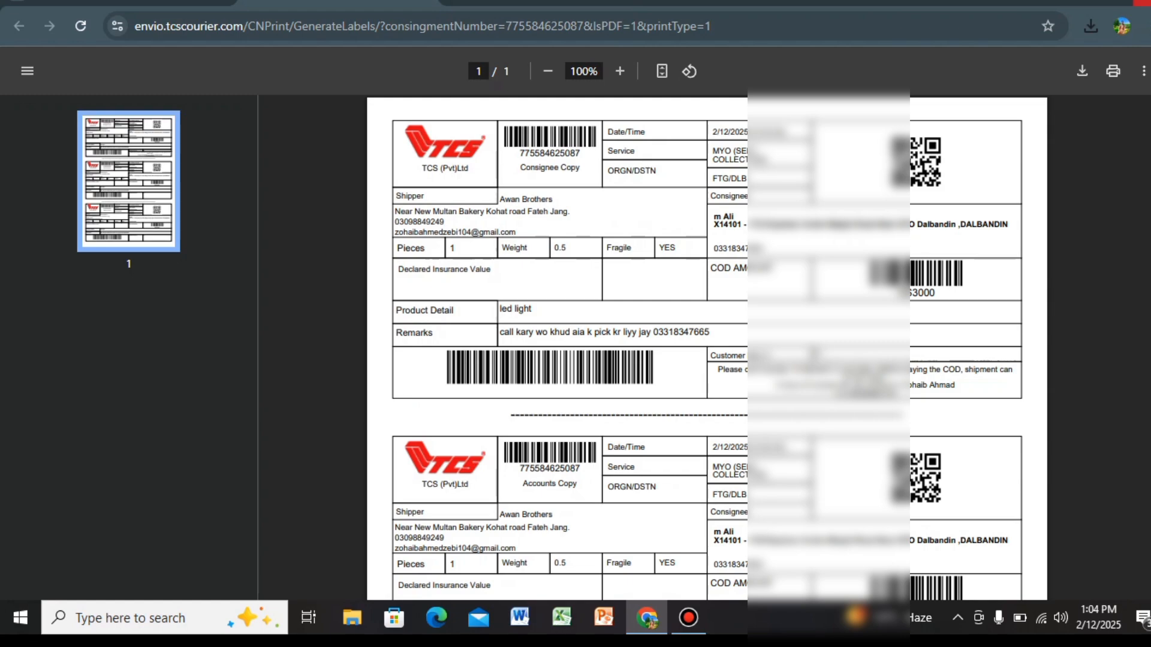
{"action": "left_click", "coordinate": [1142, 3]}
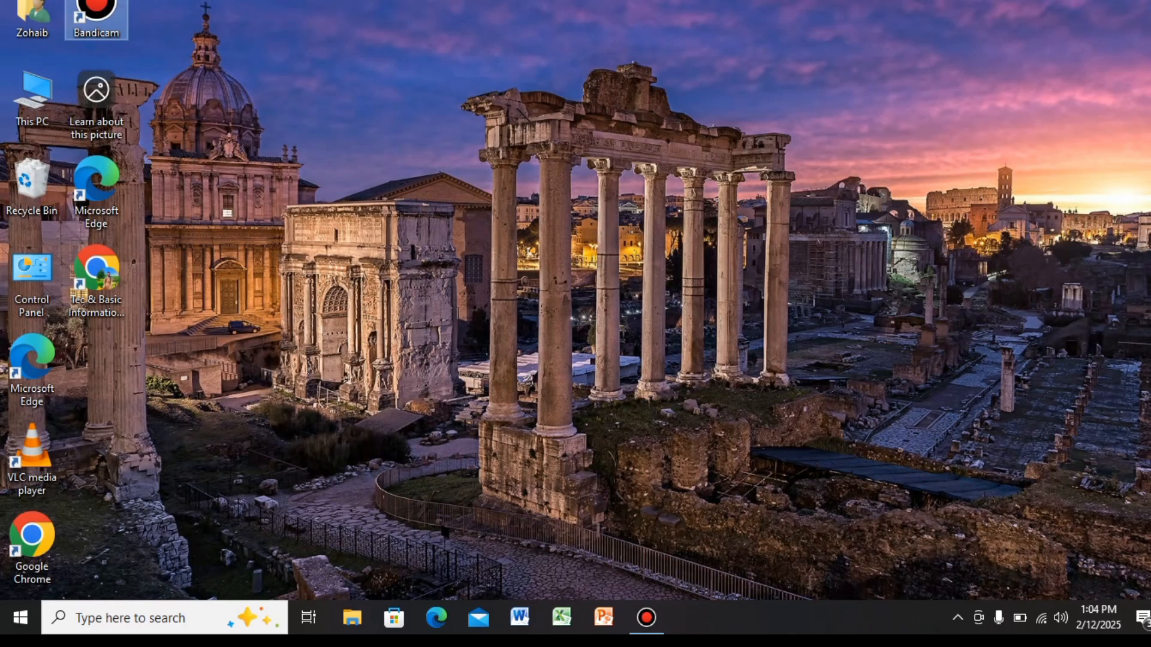